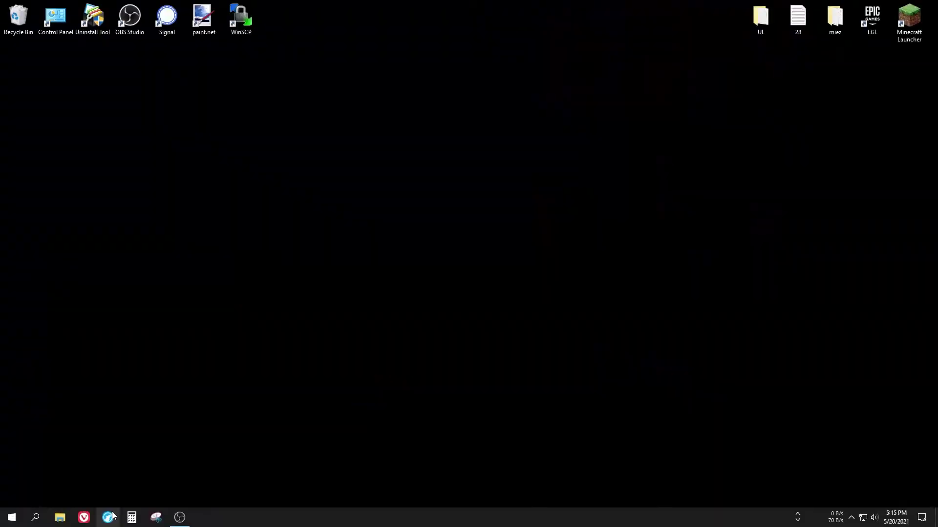
Step: Open the LibreWolf browser maximized and search DuckDuckGo for "world downloader mod"
{"action": "left_click", "coordinate": [108, 518]}
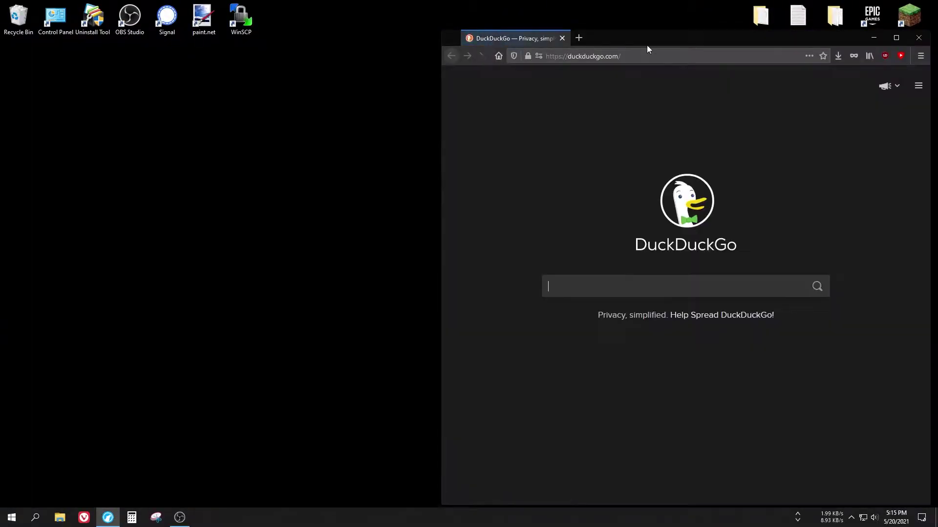
{"action": "left_click_drag", "start_coordinate": [647, 46], "coordinate": [426, 10]}
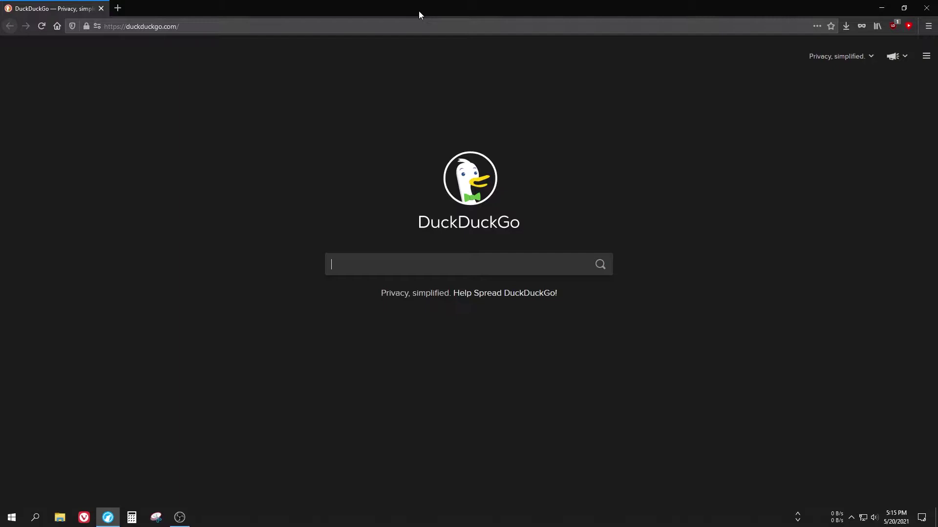
{"action": "left_click", "coordinate": [355, 267]}
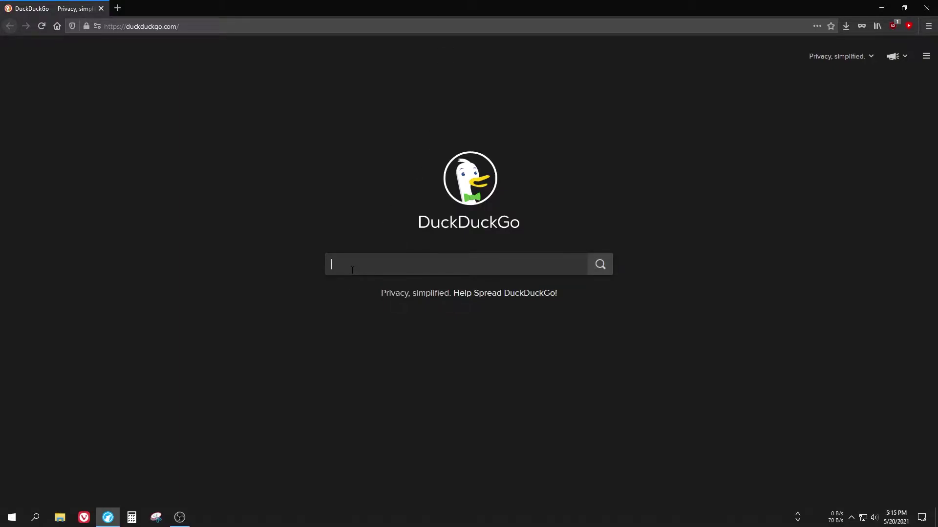
{"action": "type", "text": "world downloas"}
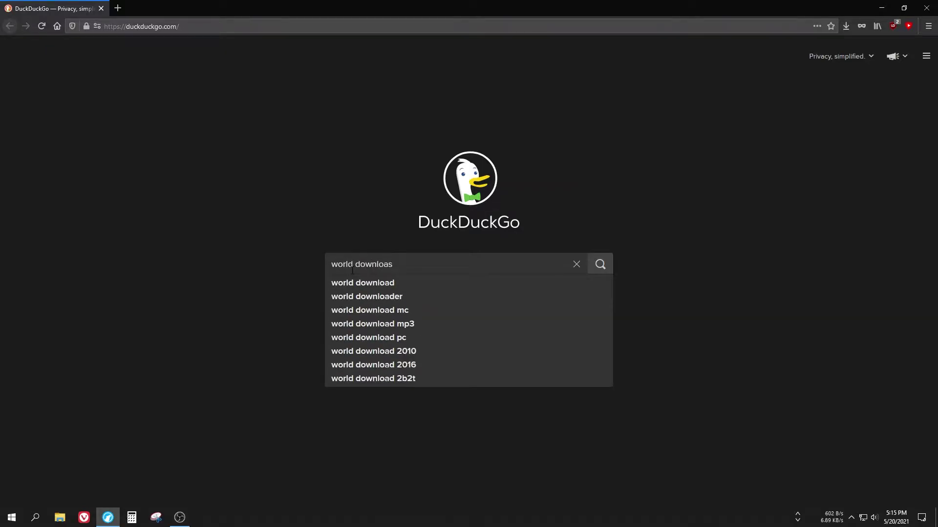
{"action": "key", "text": "BackSpace"}
{"action": "type", "text": "der mod"}
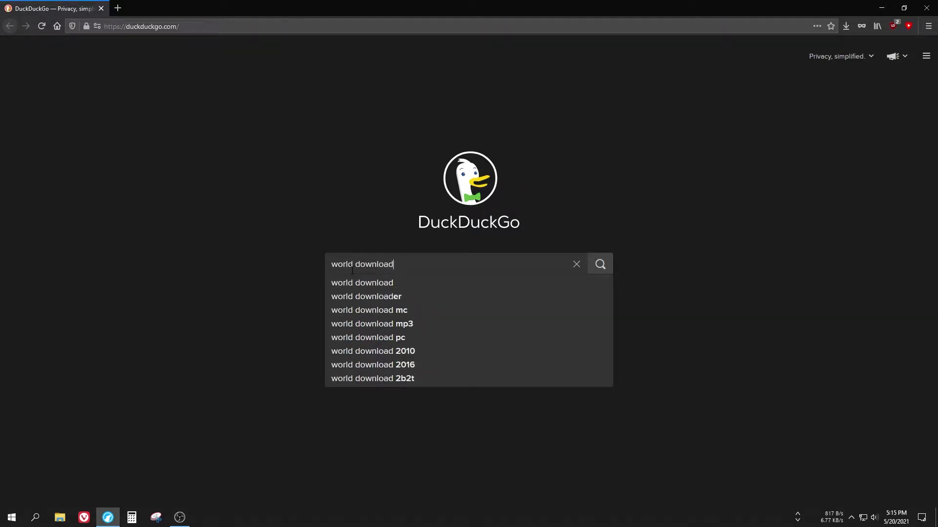
{"action": "key", "text": "Return"}
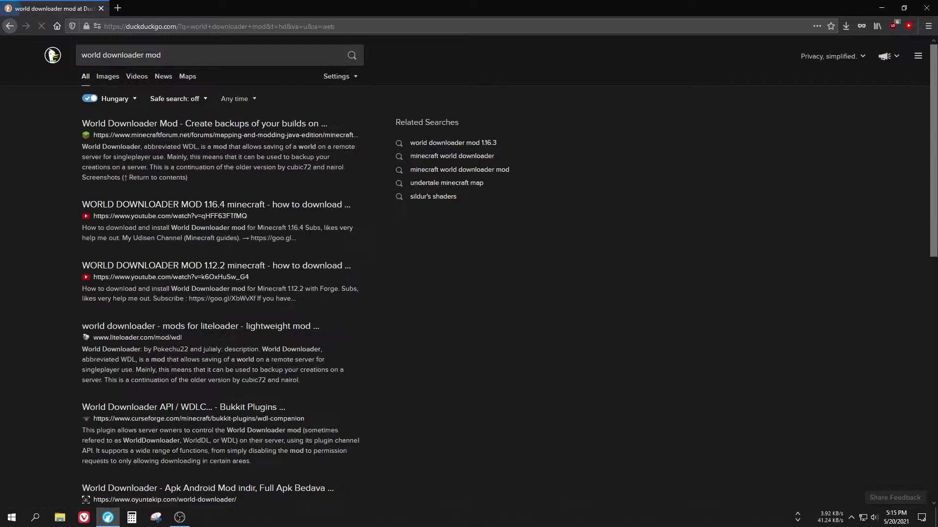
Step: Open the Minecraft Forum thread on the World Downloader Mod and go to its Downloads section
{"action": "left_click", "coordinate": [153, 128]}
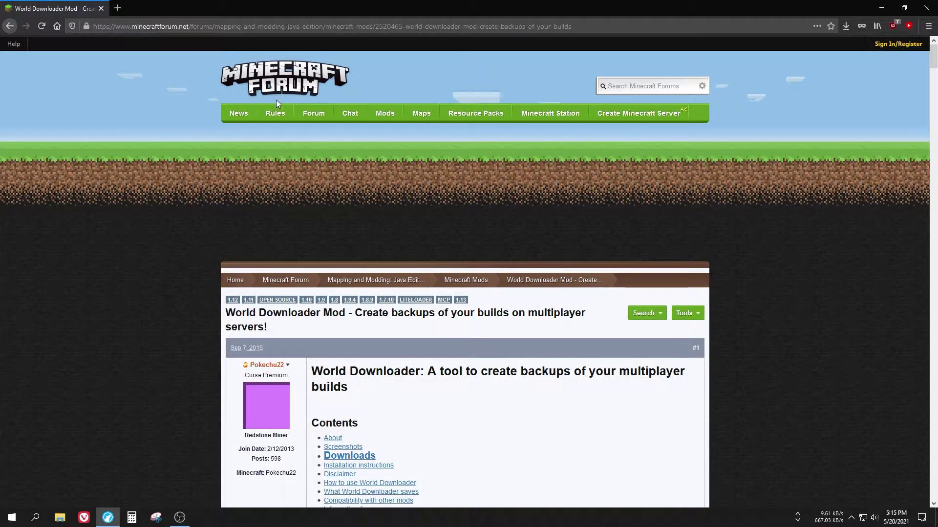
{"action": "scroll", "coordinate": [318, 221], "scroll_direction": "down", "scroll_amount": 4}
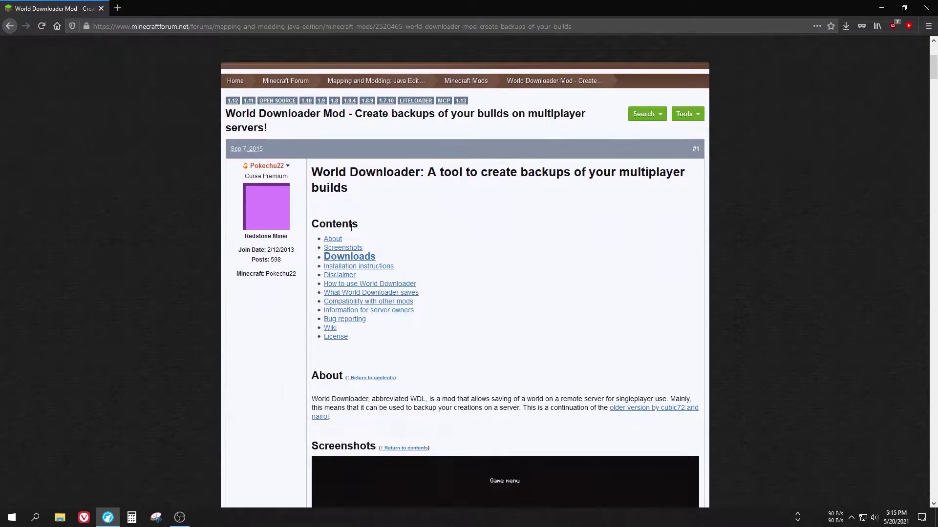
{"action": "scroll", "coordinate": [344, 289], "scroll_direction": "down", "scroll_amount": 7}
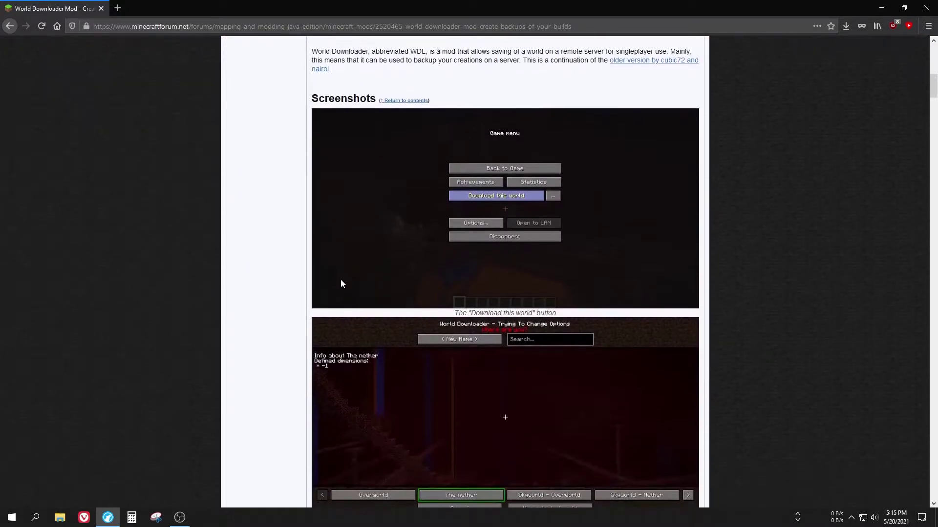
{"action": "scroll", "coordinate": [341, 281], "scroll_direction": "down", "scroll_amount": 7}
{"action": "scroll", "coordinate": [344, 281], "scroll_direction": "up", "scroll_amount": 7}
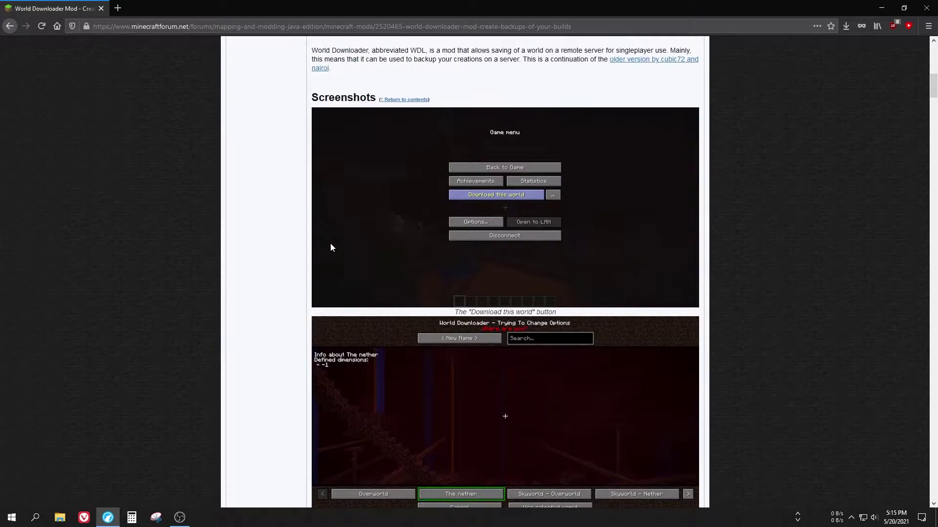
{"action": "scroll", "coordinate": [331, 244], "scroll_direction": "up", "scroll_amount": 10}
{"action": "scroll", "coordinate": [342, 244], "scroll_direction": "down", "scroll_amount": 2}
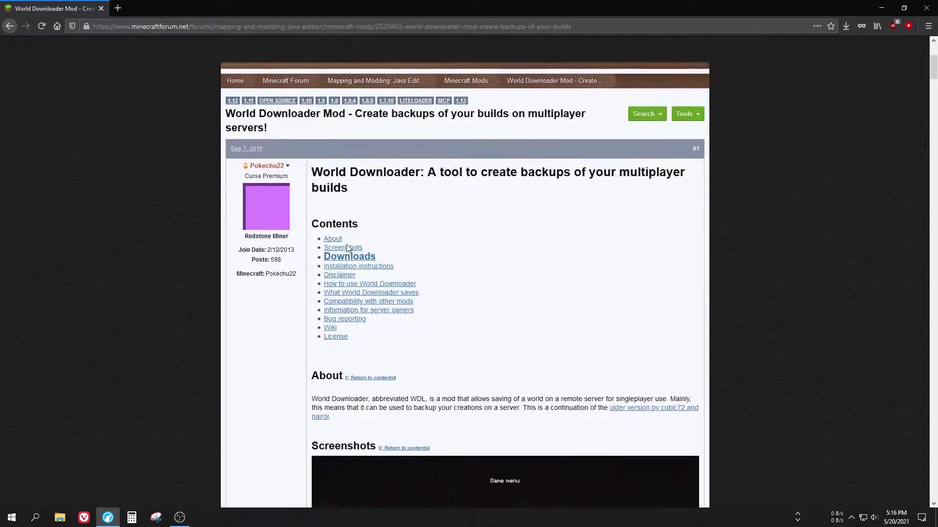
{"action": "left_click", "coordinate": [352, 258]}
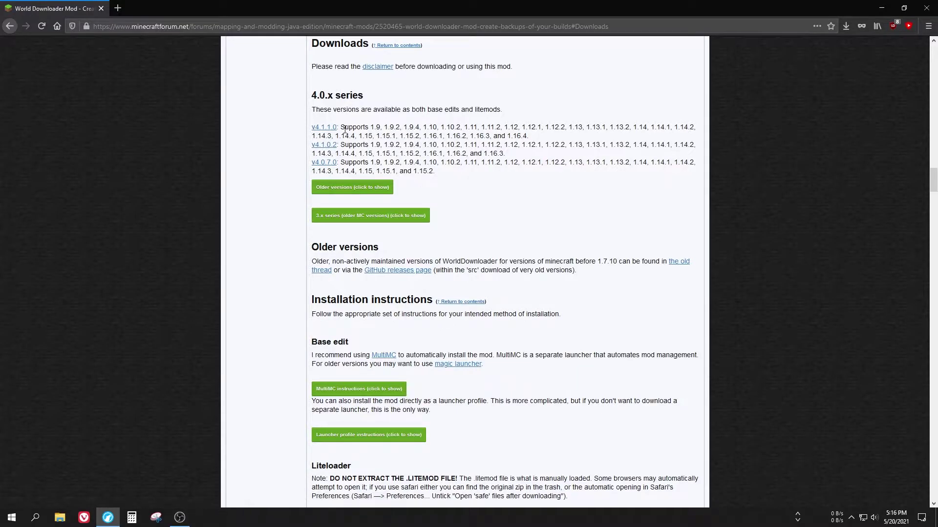
Step: Check the Minecraft versions supported by v4.1.1.0 and open that release's GitHub page through the forum's link warning
{"action": "left_click_drag", "start_coordinate": [341, 128], "coordinate": [393, 128]}
{"action": "left_click", "coordinate": [367, 127]}
{"action": "left_click_drag", "start_coordinate": [388, 128], "coordinate": [538, 137]}
{"action": "left_click", "coordinate": [324, 127]}
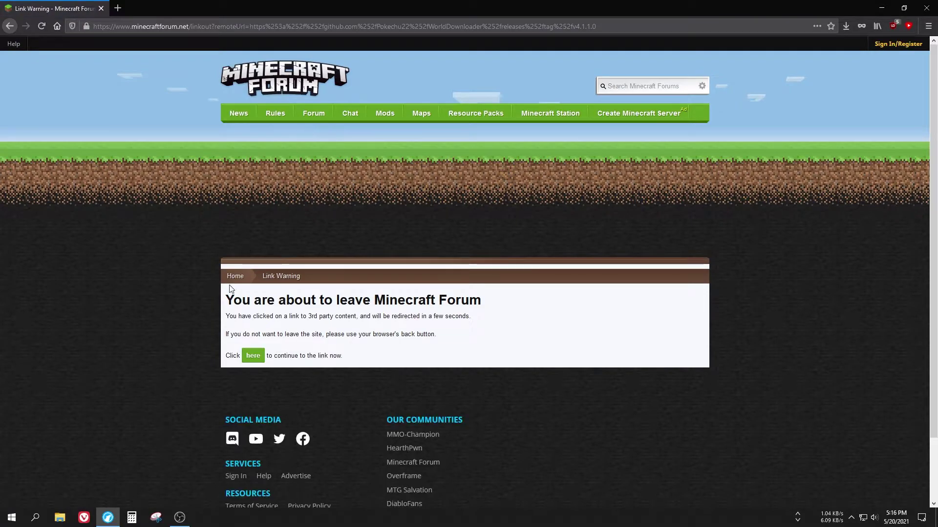
{"action": "left_click", "coordinate": [253, 356]}
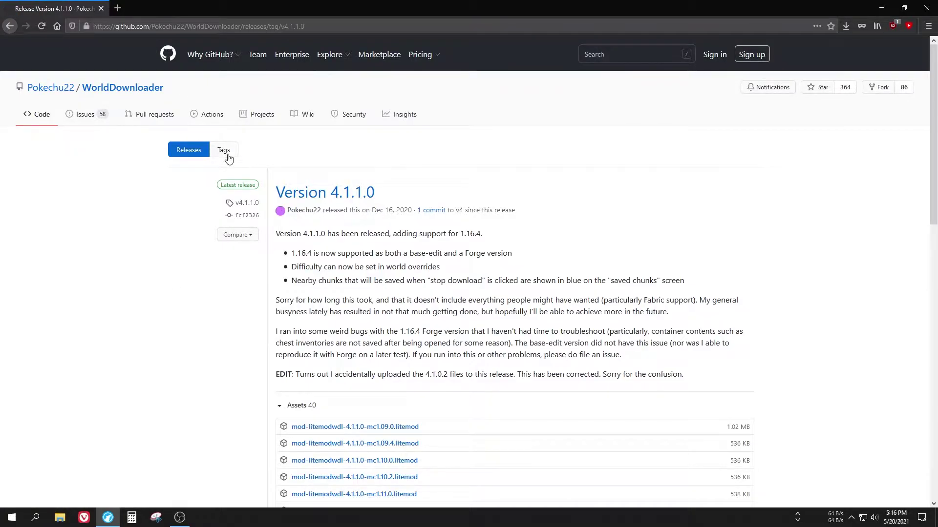
Step: Examine the release's asset list for the baseedit archives matching different Minecraft versions
{"action": "scroll", "coordinate": [202, 293], "scroll_direction": "down", "scroll_amount": 3}
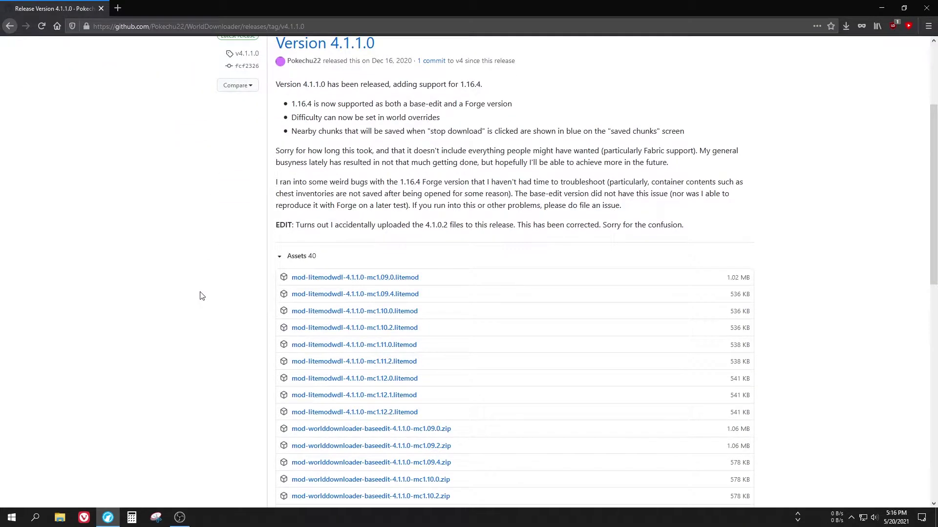
{"action": "scroll", "coordinate": [201, 296], "scroll_direction": "down", "scroll_amount": 10}
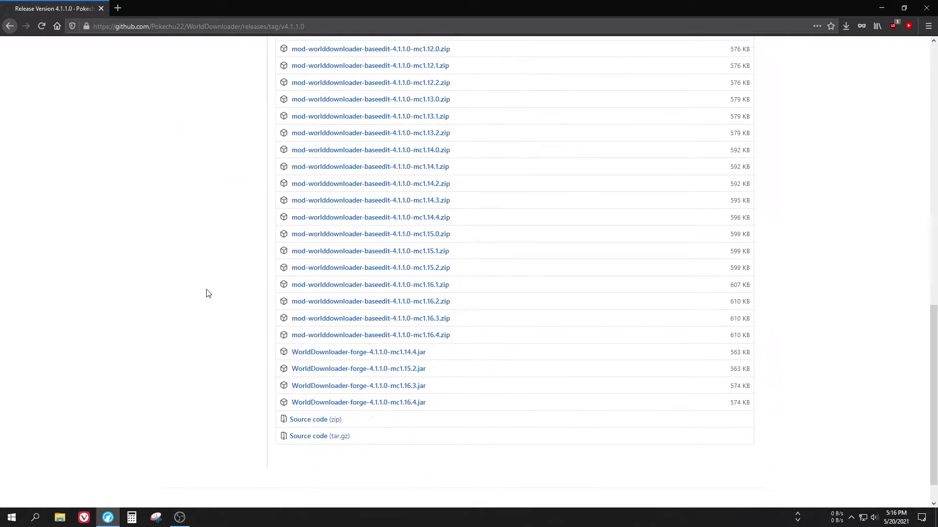
{"action": "left_click_drag", "start_coordinate": [461, 335], "coordinate": [223, 360]}
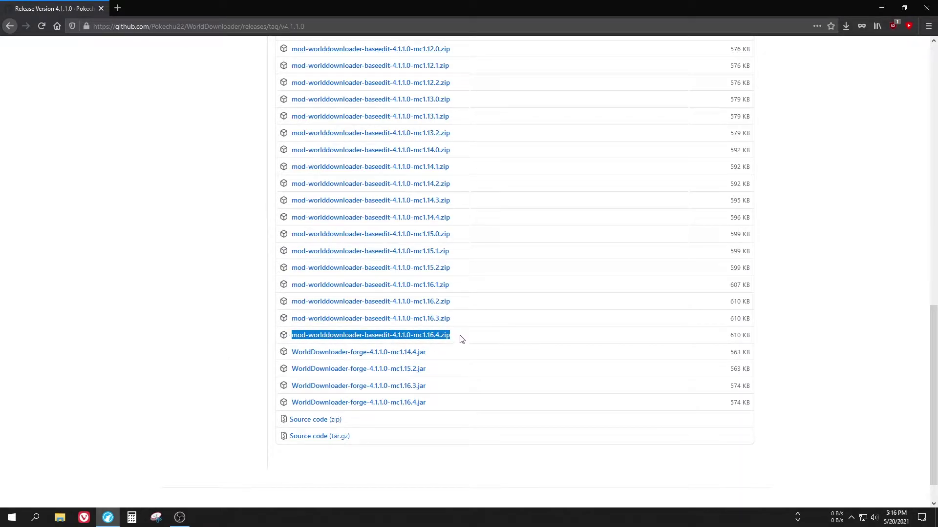
{"action": "scroll", "coordinate": [458, 338], "scroll_direction": "up", "scroll_amount": 2}
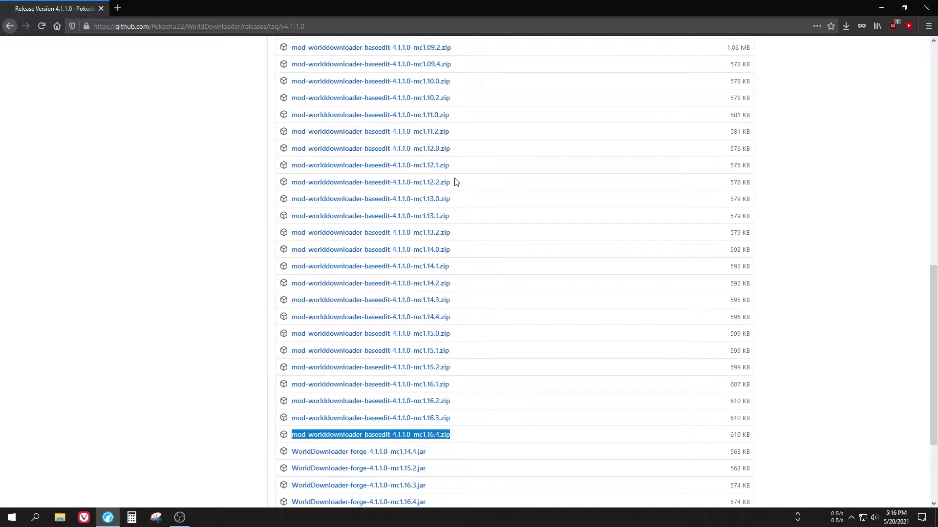
{"action": "left_click_drag", "start_coordinate": [454, 182], "coordinate": [365, 186]}
{"action": "scroll", "coordinate": [365, 186], "scroll_direction": "up", "scroll_amount": 1}
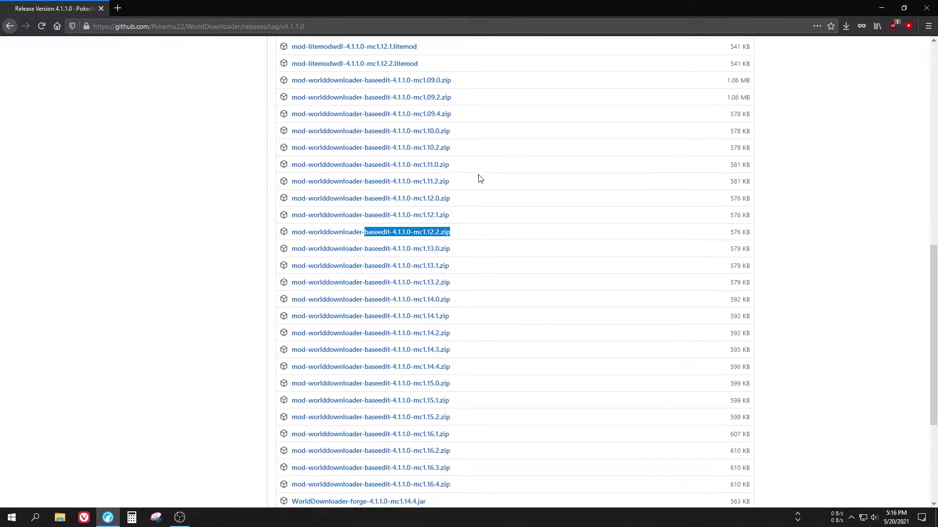
{"action": "left_click_drag", "start_coordinate": [472, 166], "coordinate": [419, 165]}
{"action": "left_click_drag", "start_coordinate": [471, 83], "coordinate": [386, 81]}
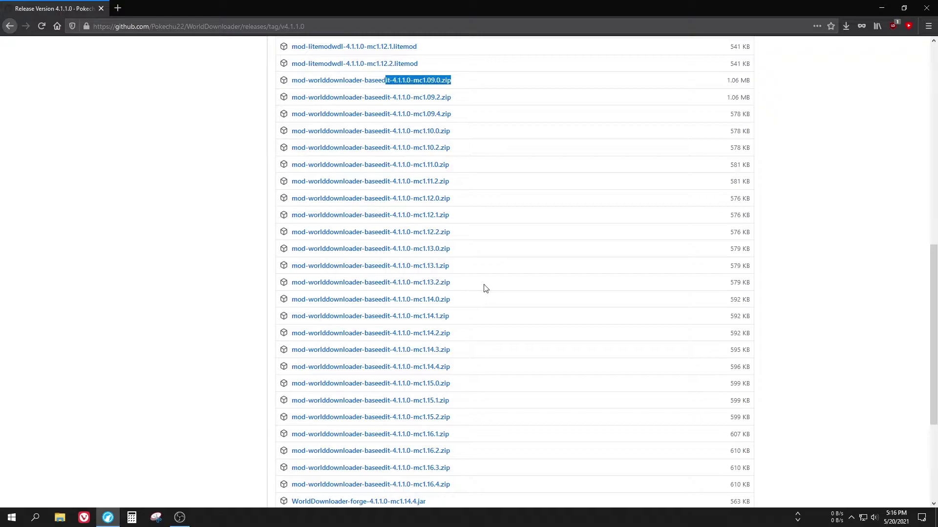
Step: Download mod-worlddownloader-baseedit-4.1.1.0-mc1.16.4.zip and save it to the Desktop
{"action": "scroll", "coordinate": [486, 289], "scroll_direction": "down", "scroll_amount": 4}
{"action": "left_click", "coordinate": [404, 299]}
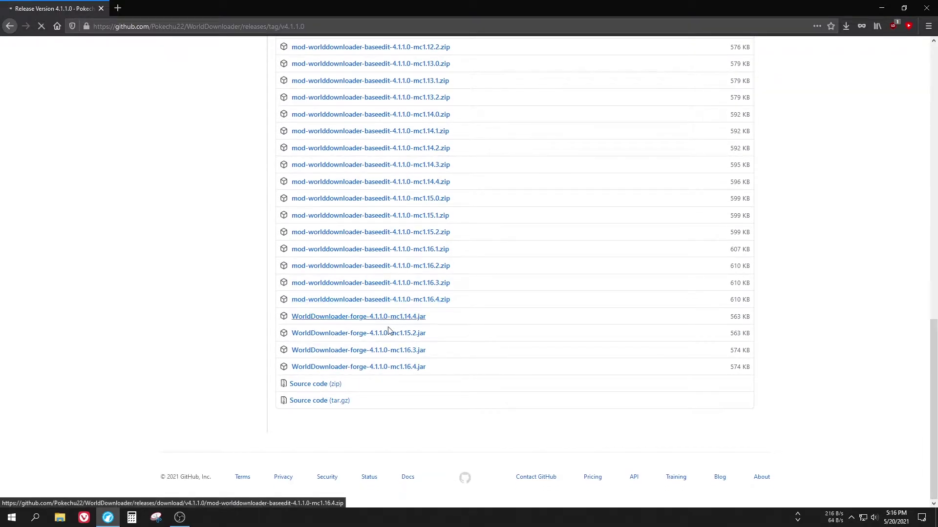
{"action": "left_click", "coordinate": [502, 308]}
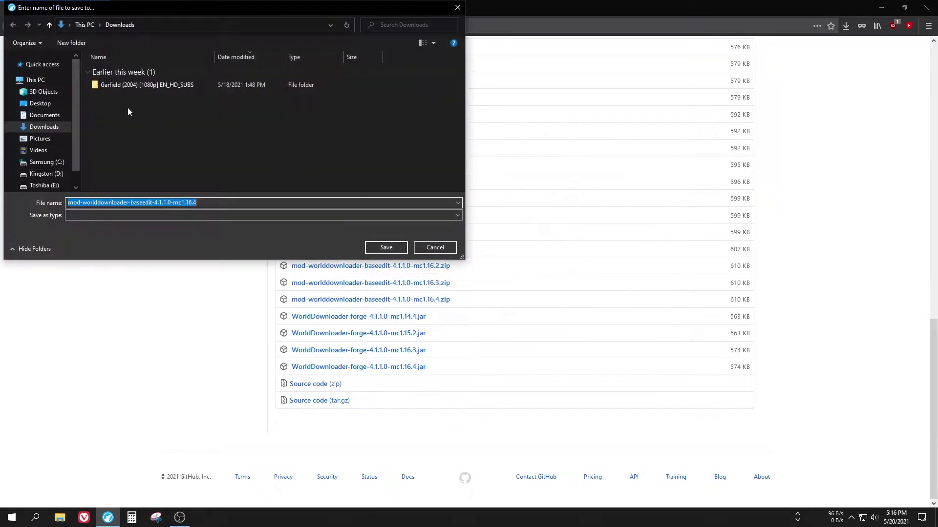
{"action": "left_click", "coordinate": [54, 104]}
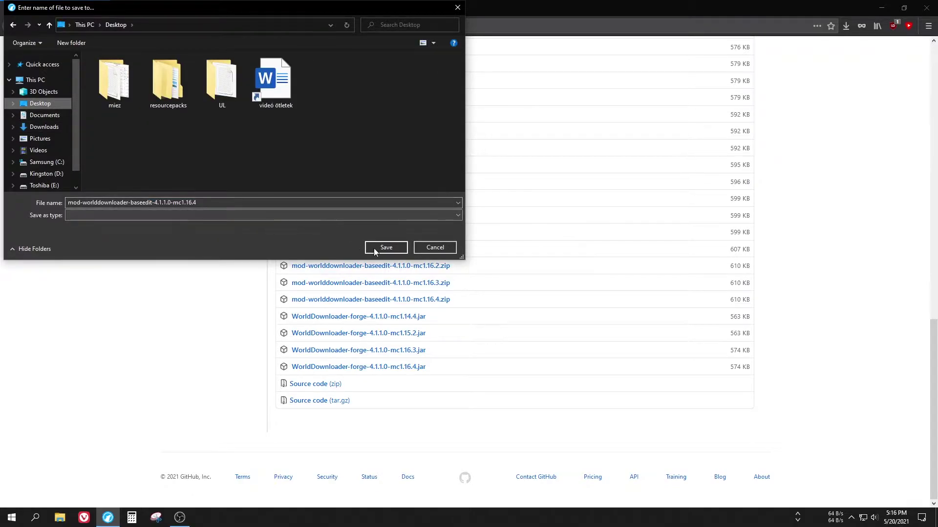
{"action": "left_click", "coordinate": [386, 248]}
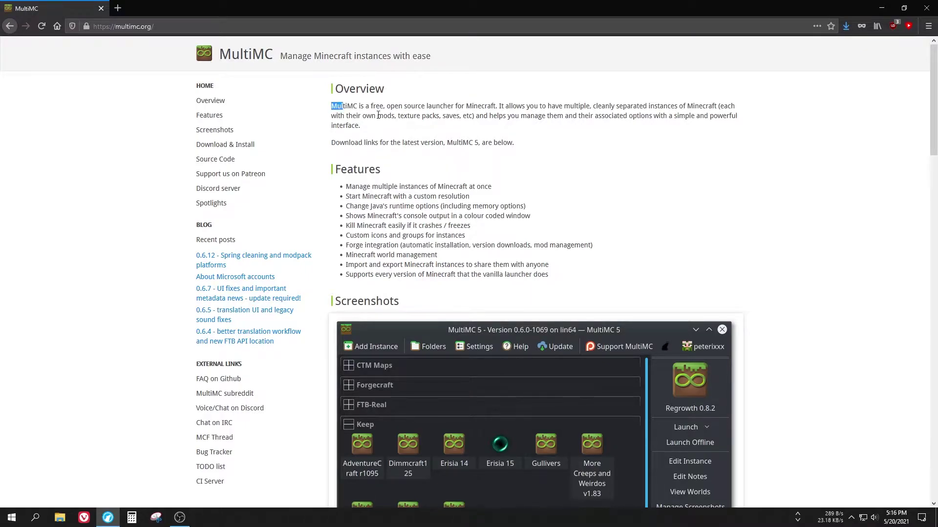
Step: Read the overview paragraph on the MultiMC website and go to the Download & Install section
{"action": "left_click_drag", "start_coordinate": [378, 115], "coordinate": [434, 118]}
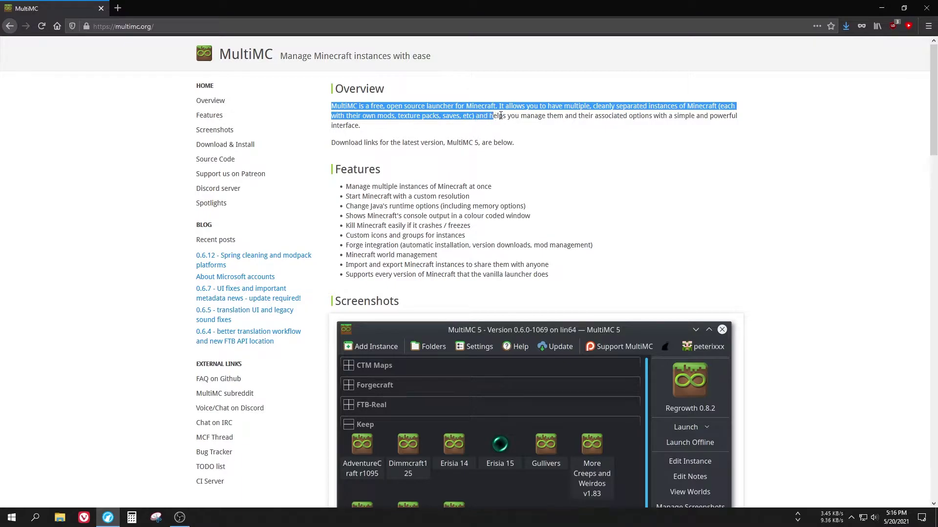
{"action": "left_click_drag", "start_coordinate": [537, 113], "coordinate": [655, 137]}
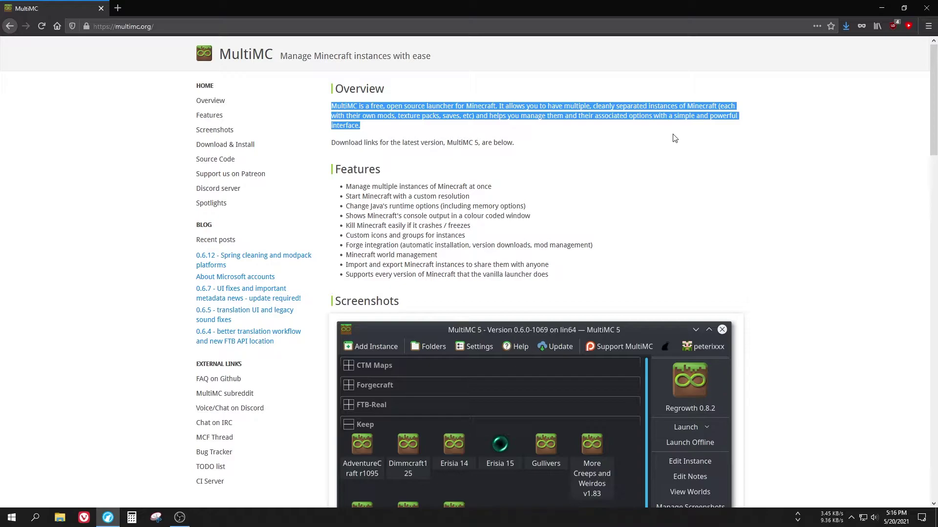
{"action": "left_click", "coordinate": [674, 138]}
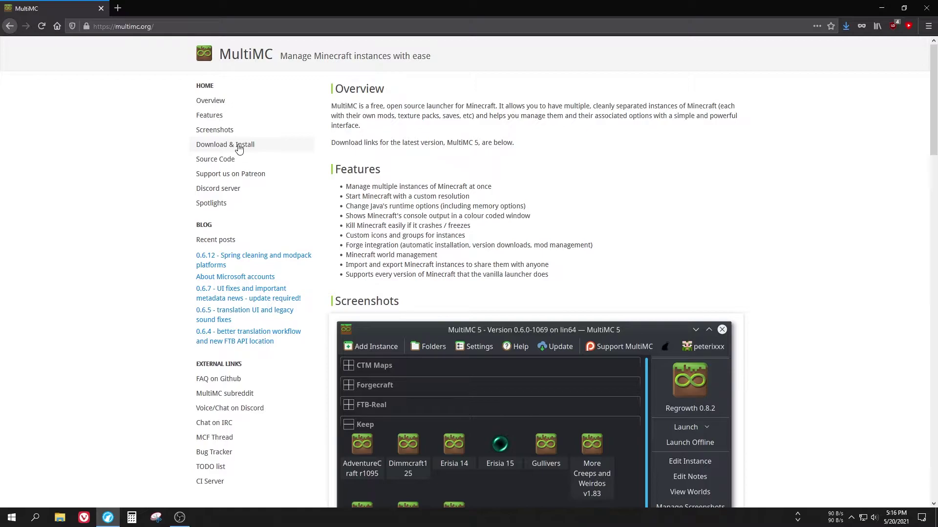
{"action": "left_click", "coordinate": [208, 145]}
{"action": "scroll", "coordinate": [353, 179], "scroll_direction": "up", "scroll_amount": 2}
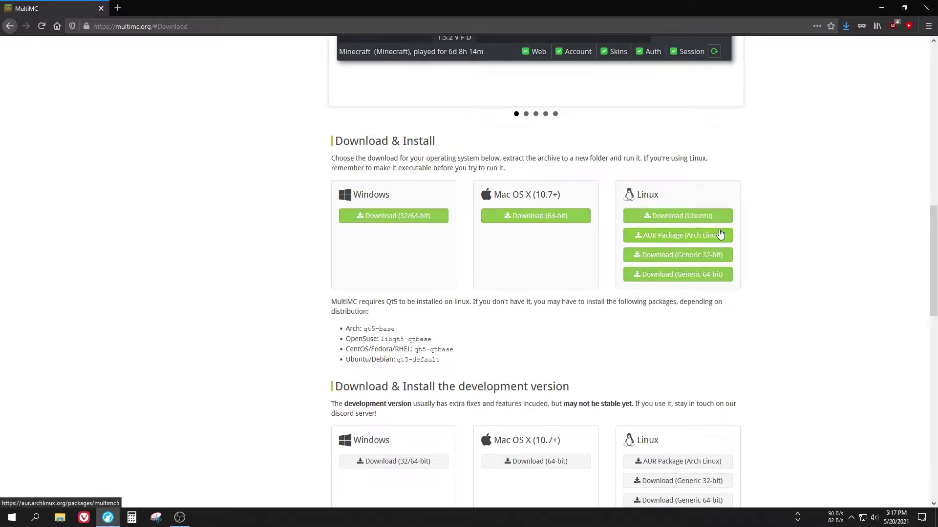
Step: Download the stable Windows (32/64-bit) build of MultiMC, mmc-stable-win32.zip, and save it to the Desktop
{"action": "left_click_drag", "start_coordinate": [615, 224], "coordinate": [766, 281]}
{"action": "left_click", "coordinate": [511, 251]}
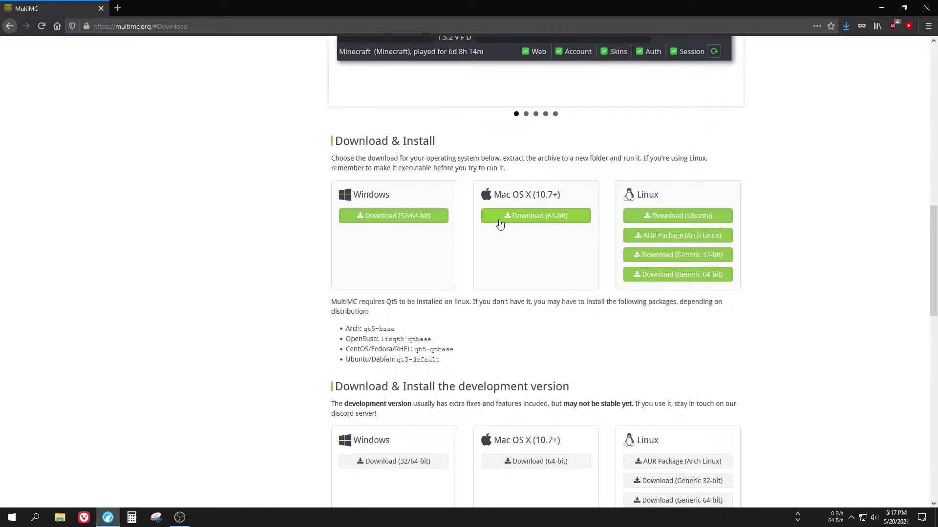
{"action": "left_click", "coordinate": [383, 221]}
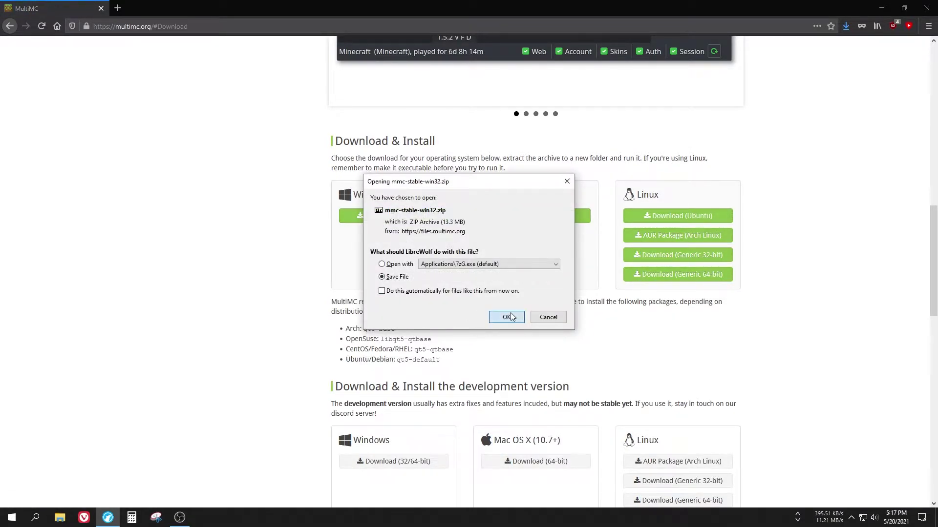
{"action": "left_click", "coordinate": [509, 317]}
{"action": "left_click", "coordinate": [375, 249]}
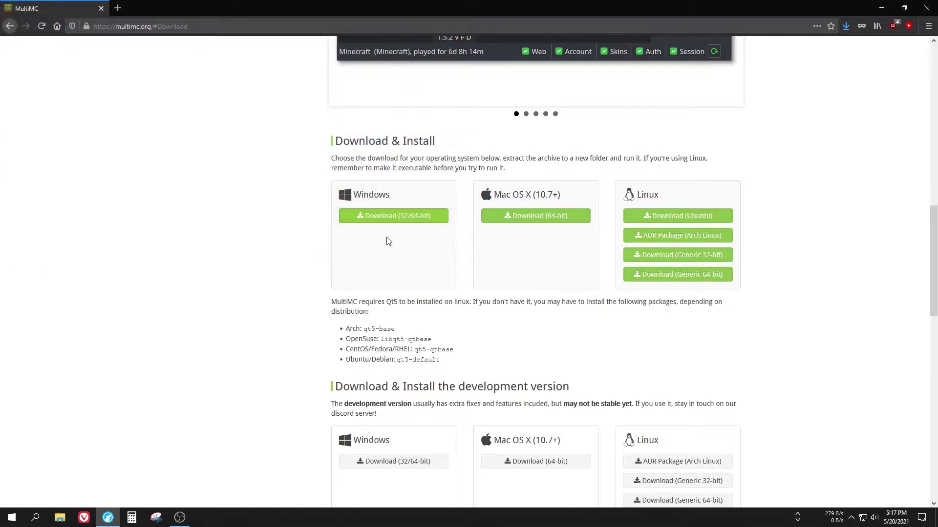
Step: Check the browser's recent downloads for both archives and close the browser
{"action": "left_click", "coordinate": [846, 26]}
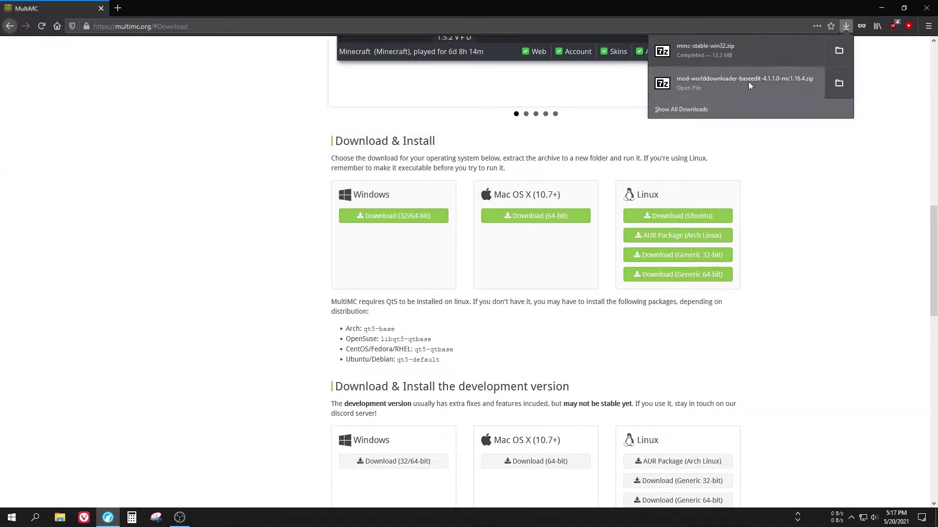
{"action": "left_click", "coordinate": [229, 194]}
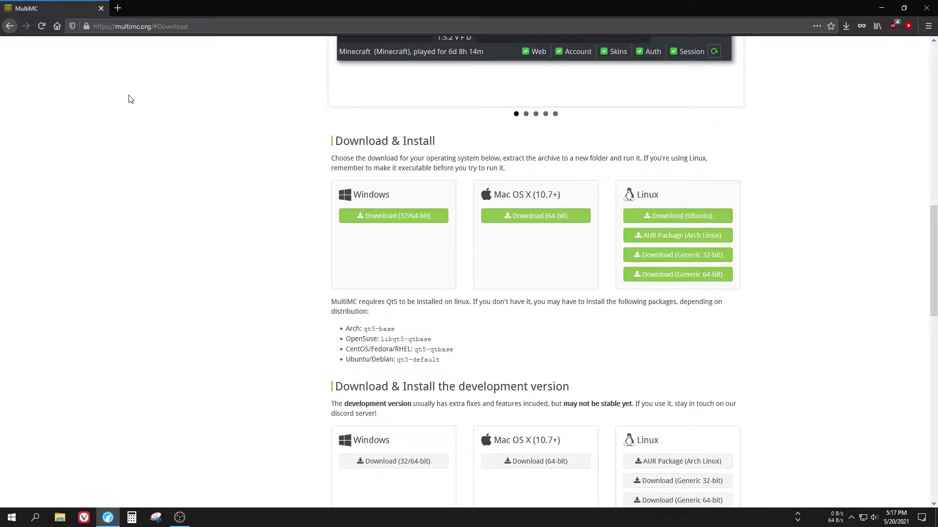
{"action": "left_click", "coordinate": [102, 10]}
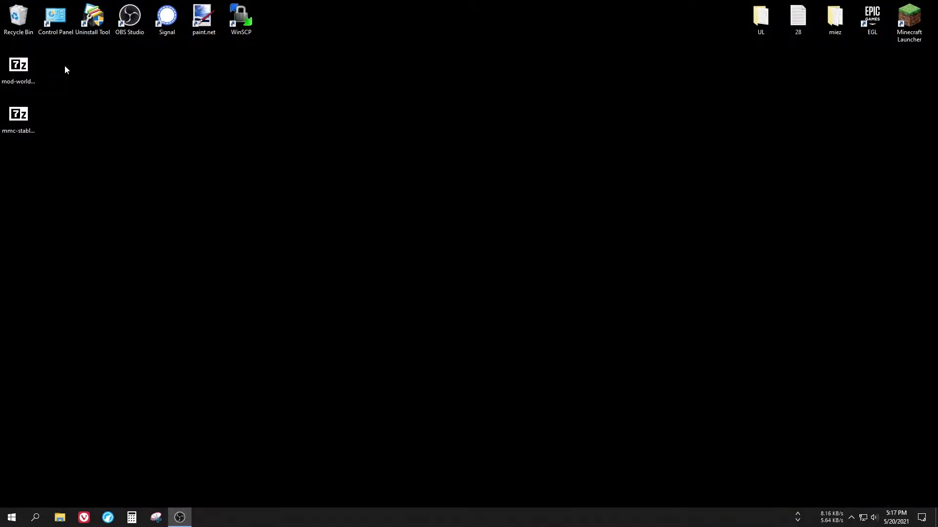
Step: Move the two downloaded archives together to an empty area of the desktop and deselect them
{"action": "left_click_drag", "start_coordinate": [47, 153], "coordinate": [3, 54]}
{"action": "left_click_drag", "start_coordinate": [18, 117], "coordinate": [313, 137]}
{"action": "left_click", "coordinate": [262, 216]}
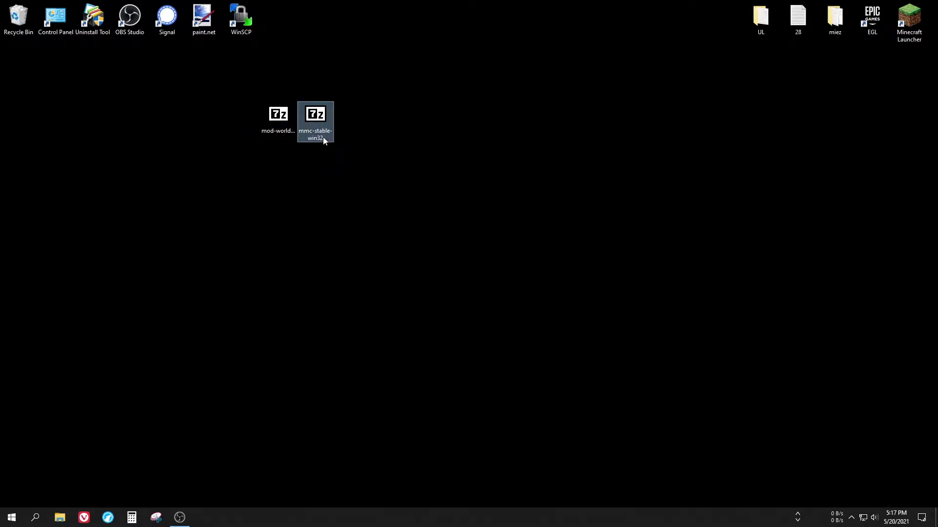
Step: Extract mmc-stable-win32.zip into its own mmc-stable-win32 folder on the desktop
{"action": "right_click", "coordinate": [312, 114]}
{"action": "mouse_move", "coordinate": [333, 131]}
{"action": "left_click", "coordinate": [482, 158]}
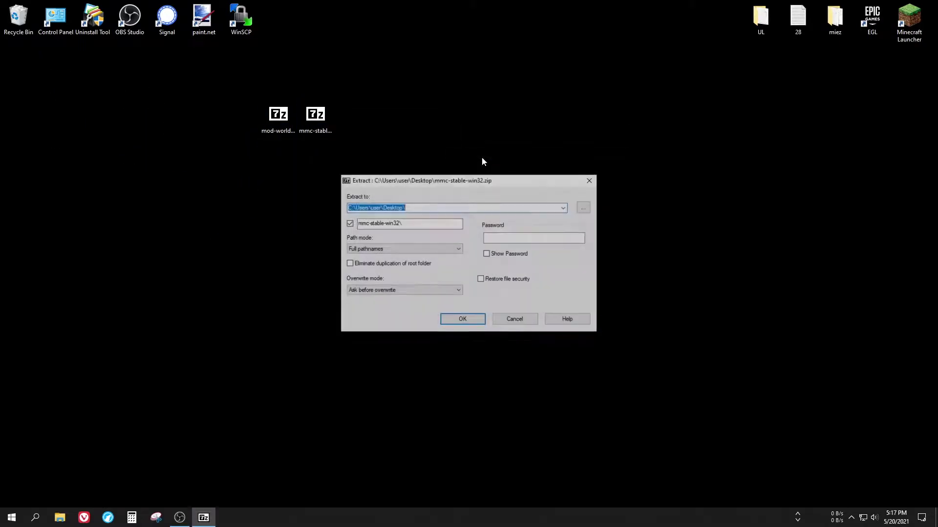
{"action": "left_click", "coordinate": [475, 319]}
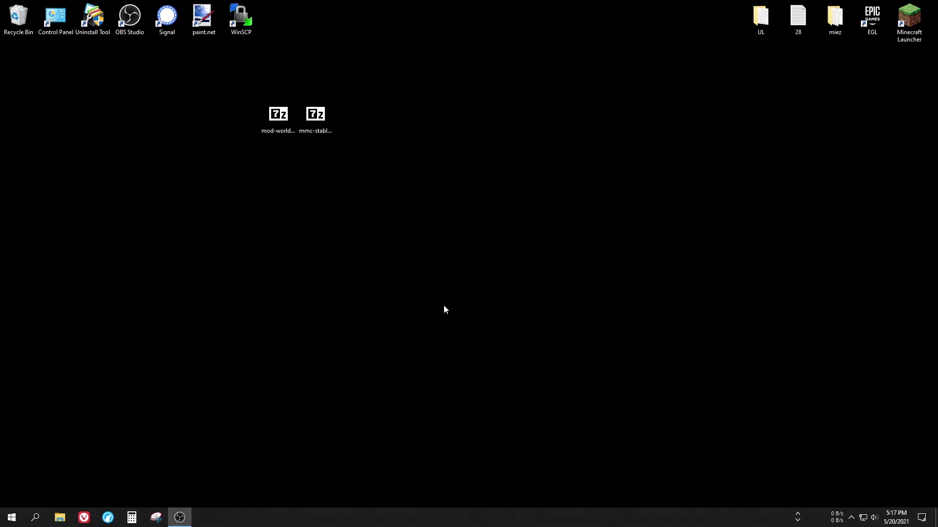
{"action": "left_click_drag", "start_coordinate": [395, 112], "coordinate": [368, 120]}
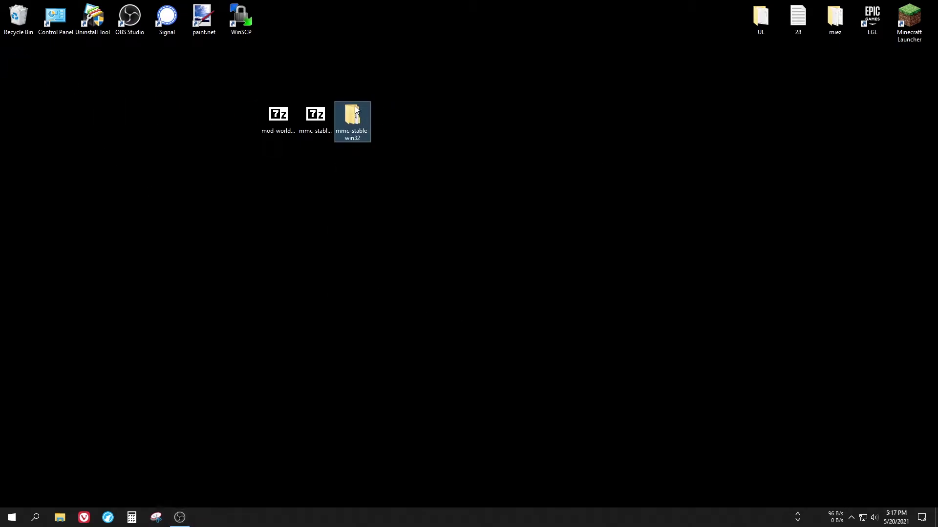
Step: Open the MultiMC folder inside the extracted mmc-stable-win32 folder and run the MultiMC application
{"action": "double_click", "coordinate": [355, 110]}
{"action": "double_click", "coordinate": [286, 216]}
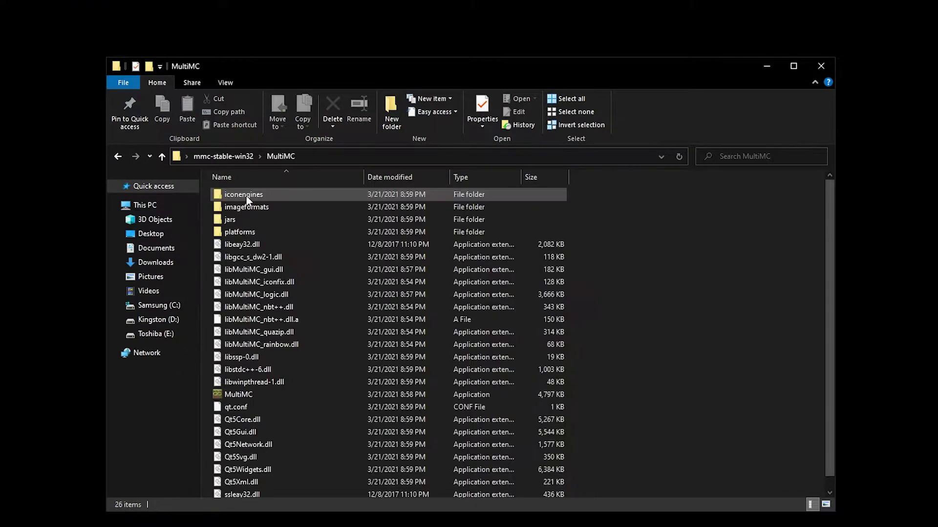
{"action": "scroll", "coordinate": [365, 324], "scroll_direction": "down", "scroll_amount": 1}
{"action": "scroll", "coordinate": [358, 319], "scroll_direction": "up", "scroll_amount": 1}
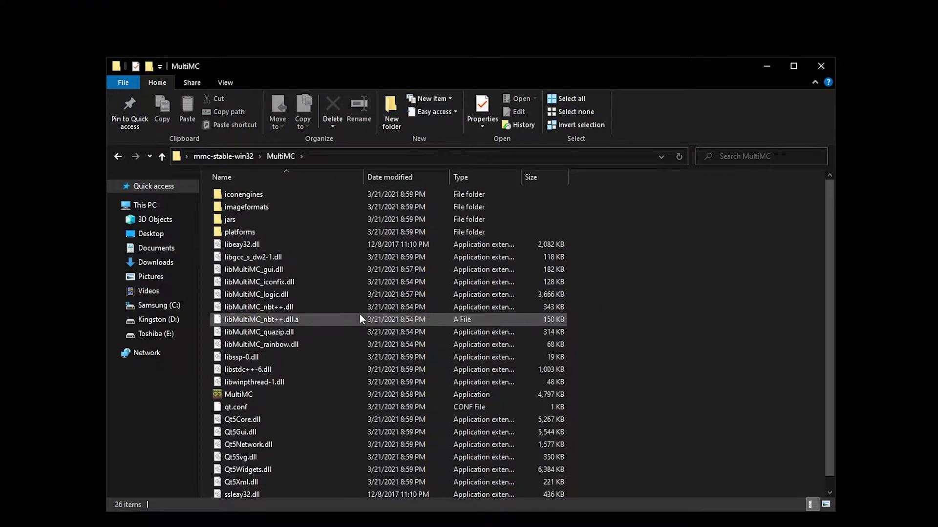
{"action": "left_click", "coordinate": [239, 394]}
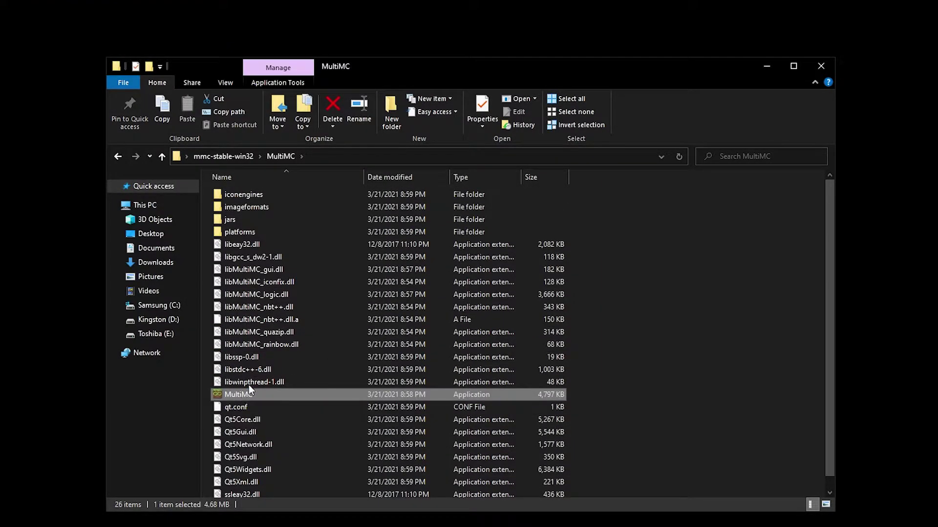
{"action": "double_click", "coordinate": [249, 389]}
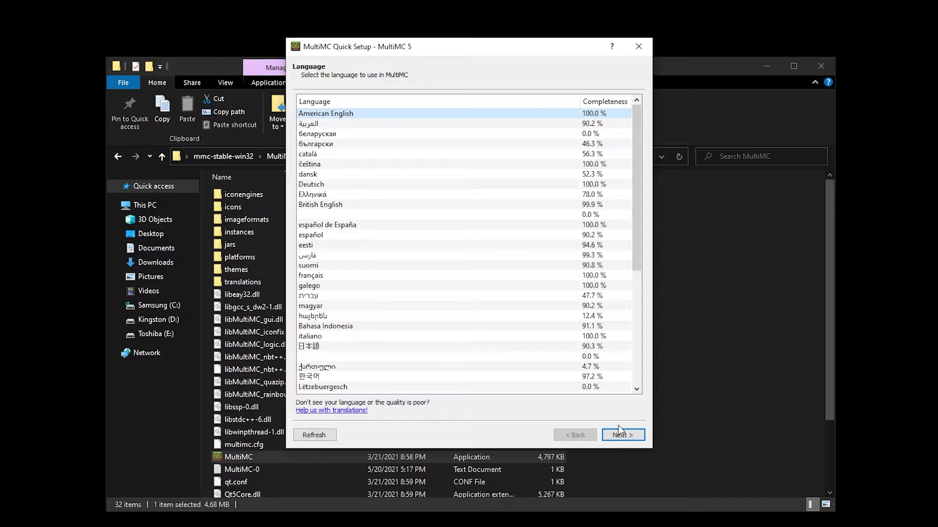
Step: Complete the MultiMC quick setup with American English, the javaw 1.8.0_281 Java, default memory allocation and analytics off
{"action": "scroll", "coordinate": [552, 377], "scroll_direction": "down", "scroll_amount": 7}
{"action": "scroll", "coordinate": [552, 376], "scroll_direction": "up", "scroll_amount": 7}
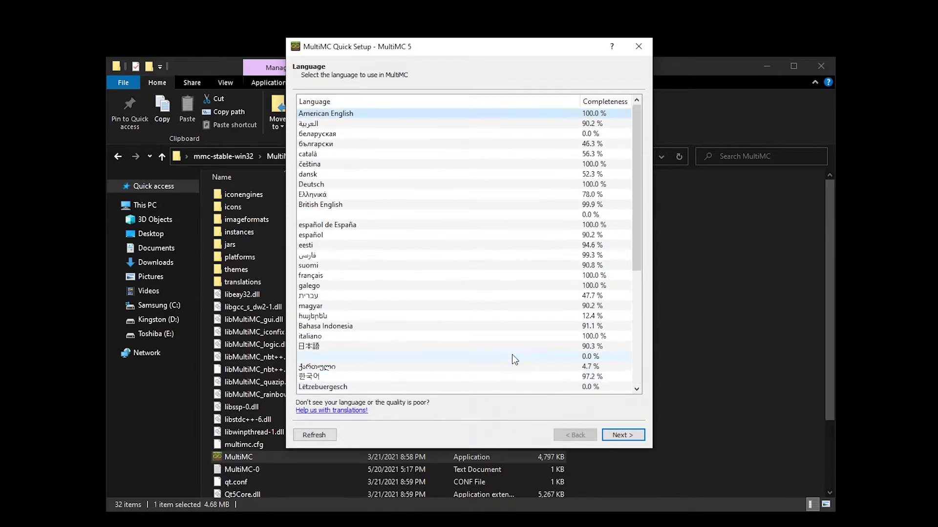
{"action": "left_click", "coordinate": [620, 435]}
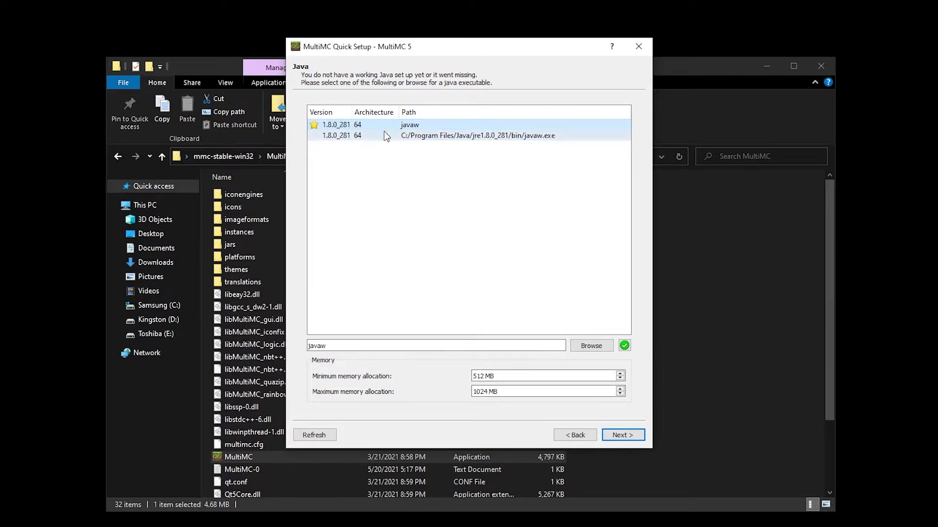
{"action": "left_click", "coordinate": [627, 435]}
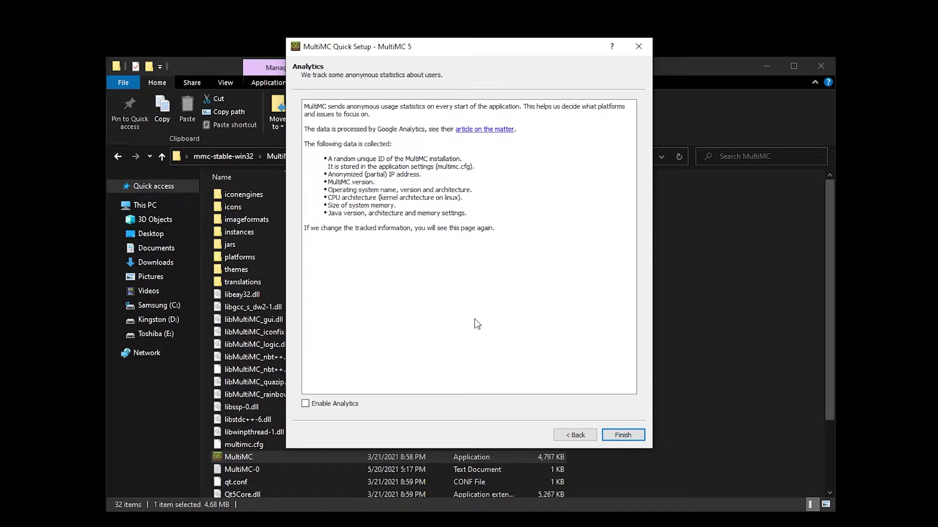
{"action": "left_click", "coordinate": [618, 435]}
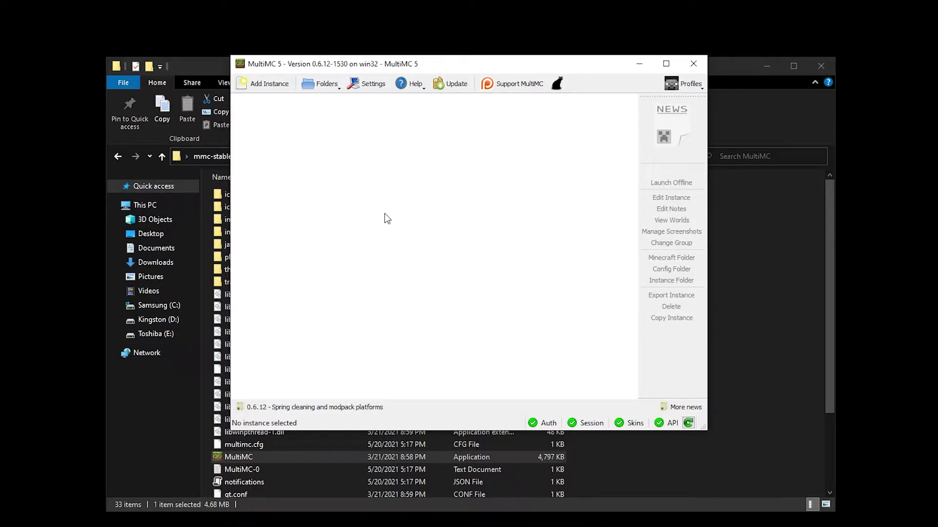
Step: Start a new vanilla instance and choose Minecraft release 1.16.4 as its version
{"action": "left_click", "coordinate": [276, 87]}
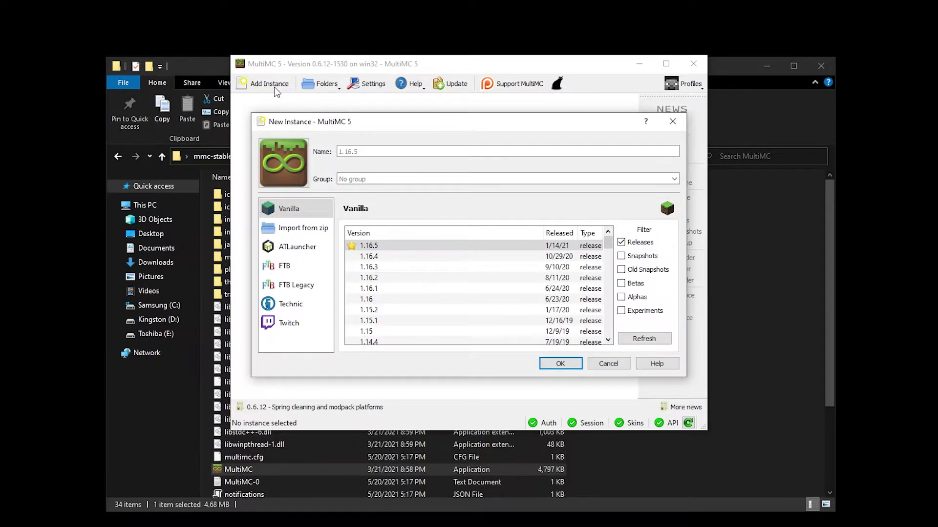
{"action": "left_click", "coordinate": [382, 245]}
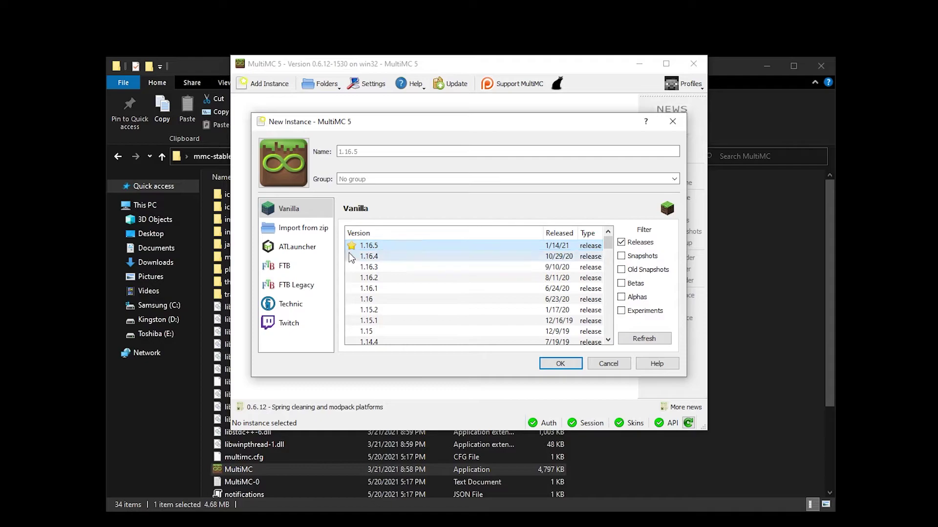
{"action": "left_click", "coordinate": [374, 267]}
{"action": "scroll", "coordinate": [375, 269], "scroll_direction": "down", "scroll_amount": 4}
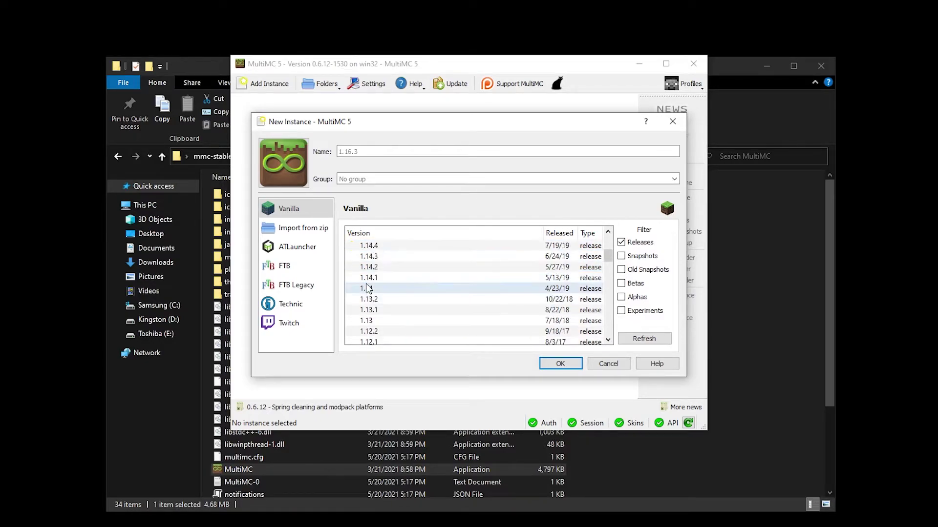
{"action": "scroll", "coordinate": [377, 268], "scroll_direction": "up", "scroll_amount": 4}
{"action": "left_click", "coordinate": [375, 257]}
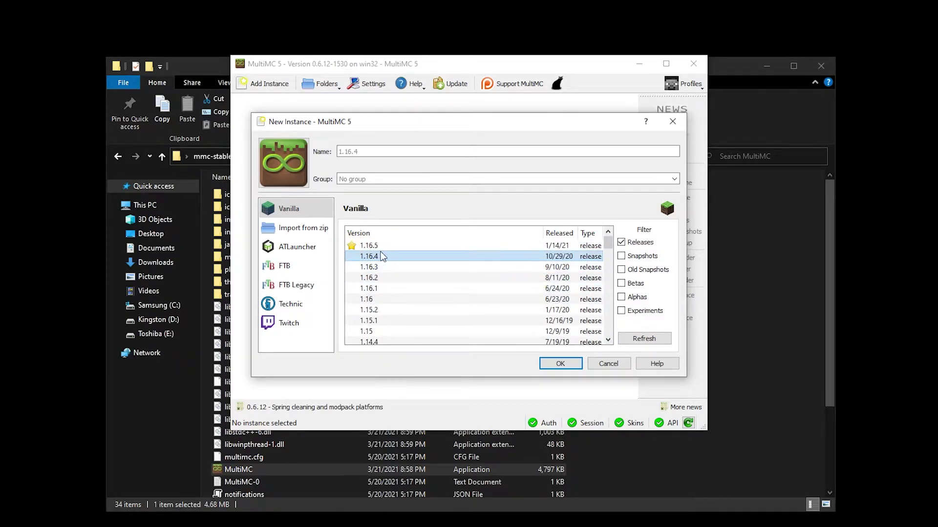
Step: Name the new instance 1.16.4_WDL, assign it to the group WDL and create it
{"action": "left_click", "coordinate": [391, 147]}
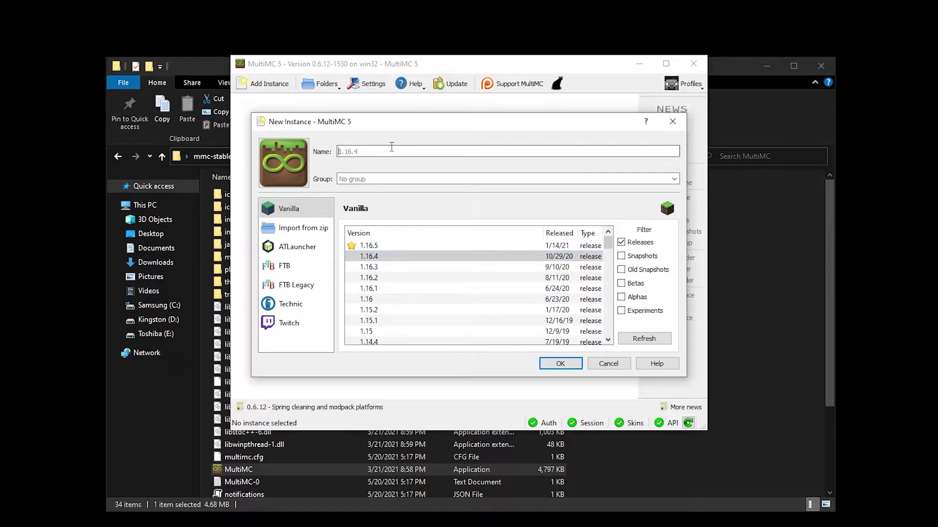
{"action": "type", "text": "1.16.4_WDL"}
{"action": "left_click_drag", "start_coordinate": [358, 151], "coordinate": [342, 152]}
{"action": "left_click", "coordinate": [377, 151]}
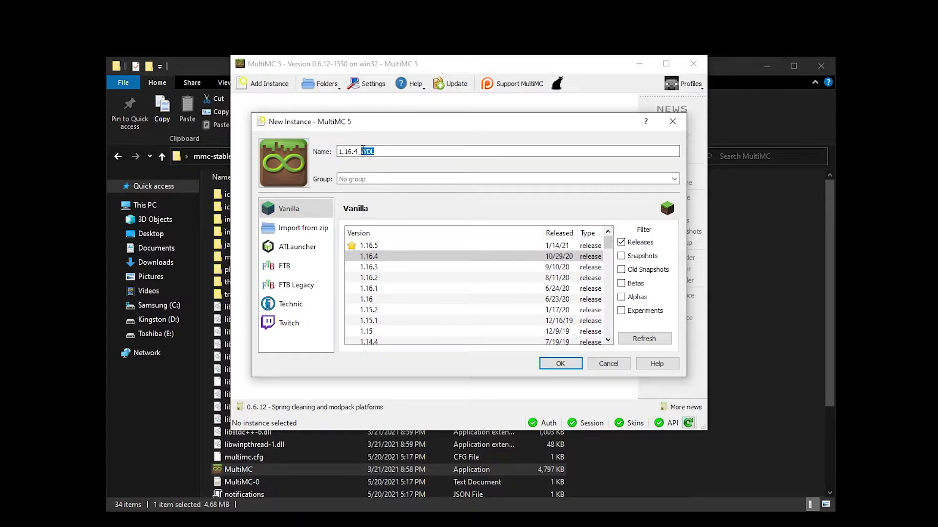
{"action": "left_click", "coordinate": [363, 178]}
{"action": "type", "text": "WDL"}
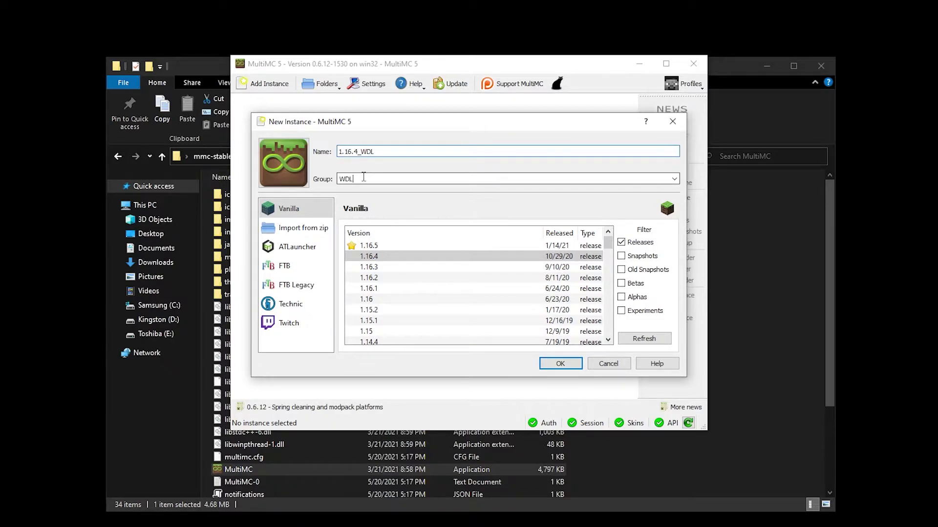
{"action": "left_click", "coordinate": [560, 363]}
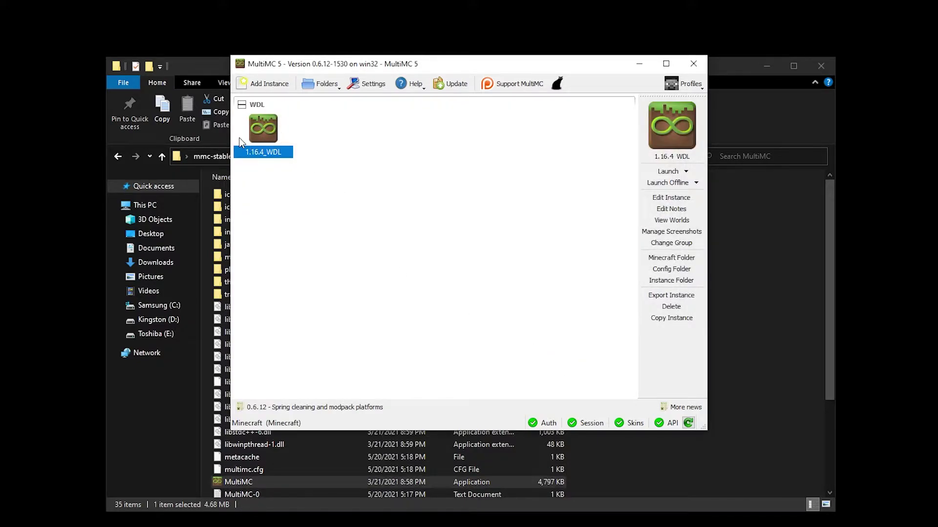
Step: Edit the 1.16.4_WDL instance and add mod-worlddownloader-baseedit-4.1.1.0-mc1.16.4 from the desktop to its Minecraft.jar
{"action": "left_click", "coordinate": [680, 200]}
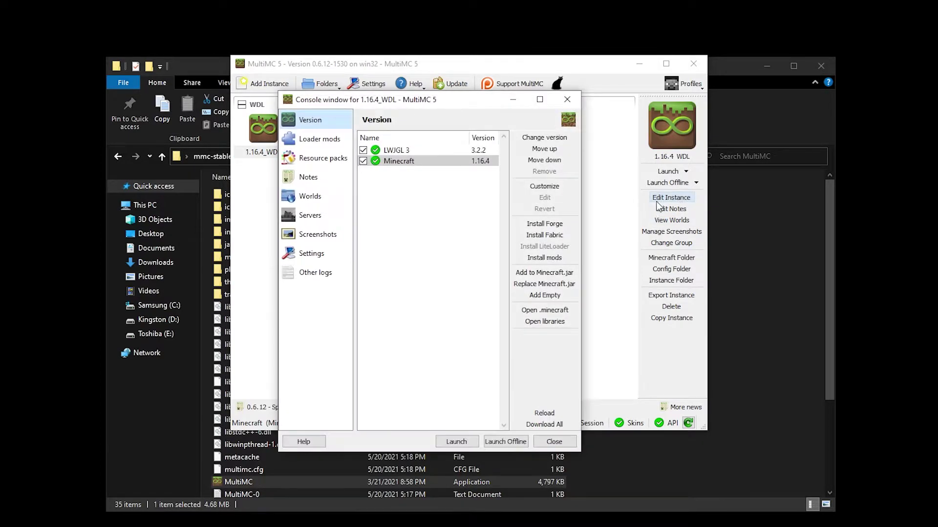
{"action": "left_click", "coordinate": [543, 276]}
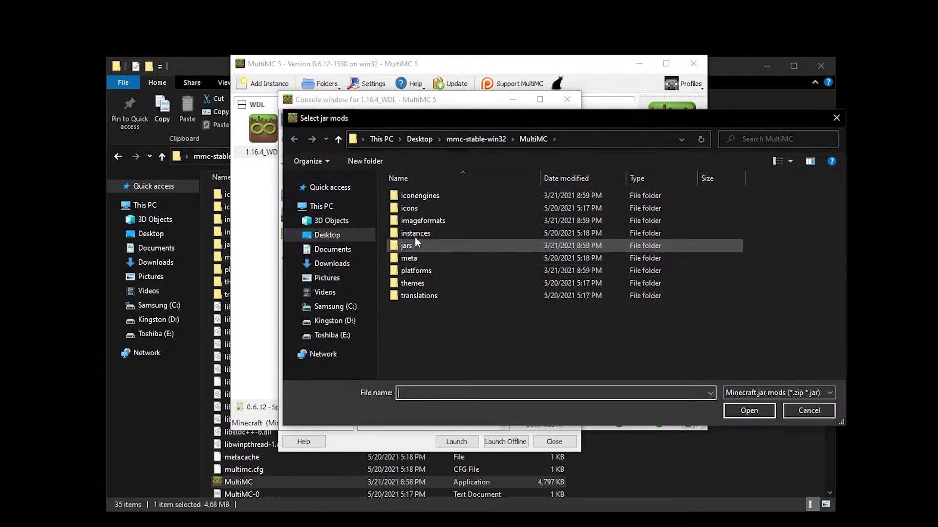
{"action": "left_click", "coordinate": [363, 235]}
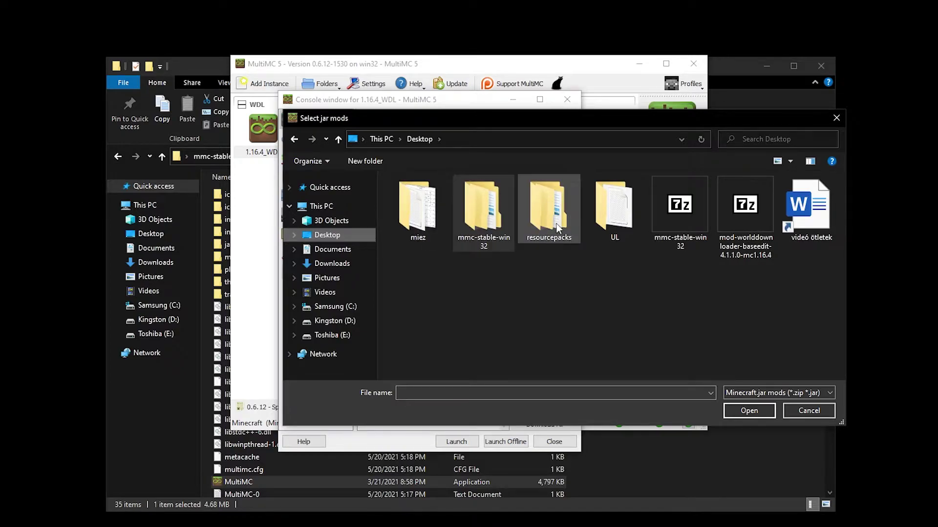
{"action": "double_click", "coordinate": [734, 216]}
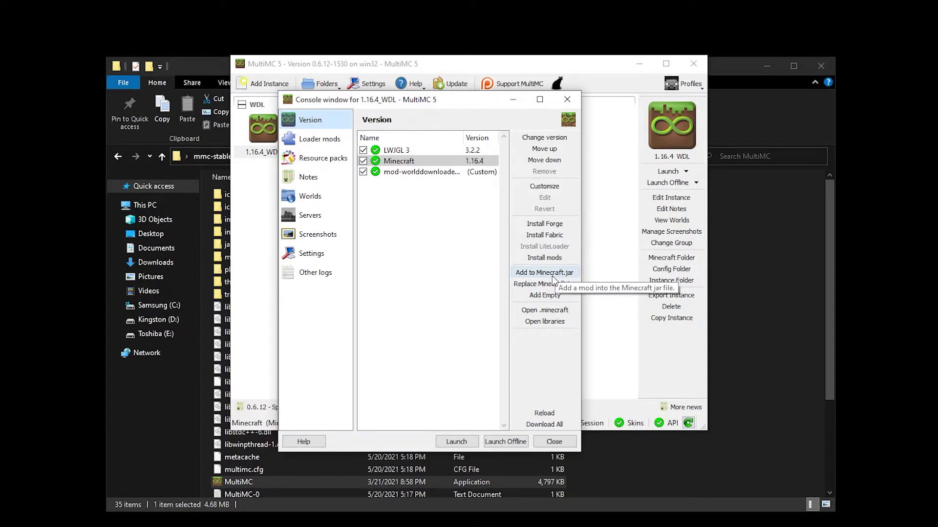
Step: Add a Mojang account to MultiMC with its e-mail and password, and launch the 1.16.4_WDL instance online
{"action": "left_click", "coordinate": [459, 441]}
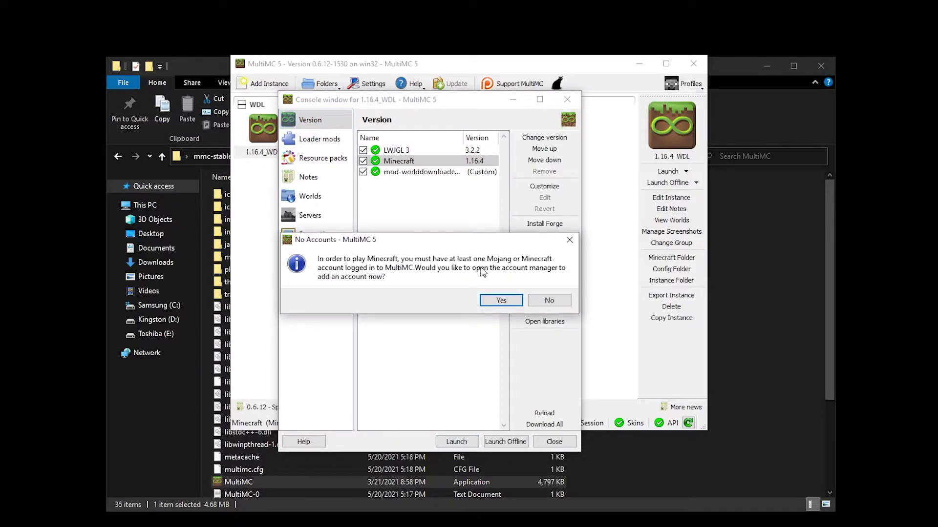
{"action": "left_click", "coordinate": [496, 298]}
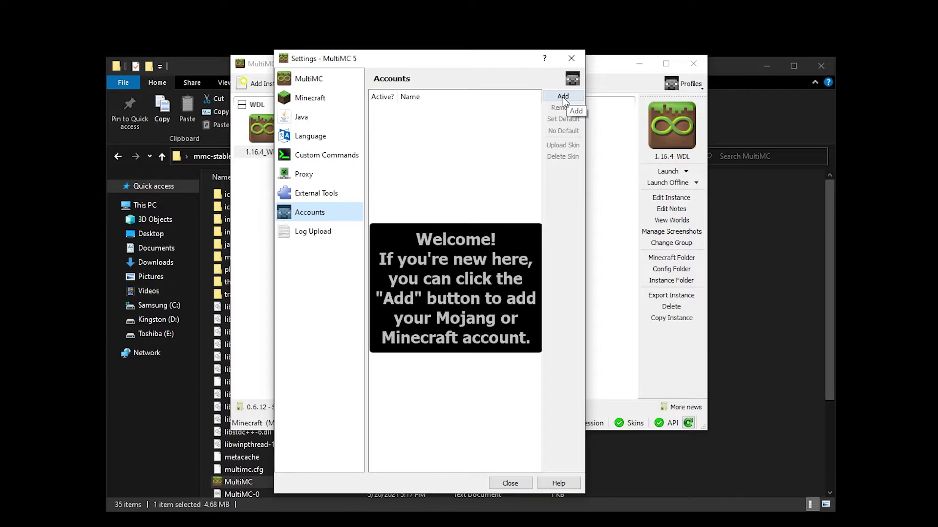
{"action": "left_click", "coordinate": [562, 98]}
{"action": "left_click", "coordinate": [396, 286]}
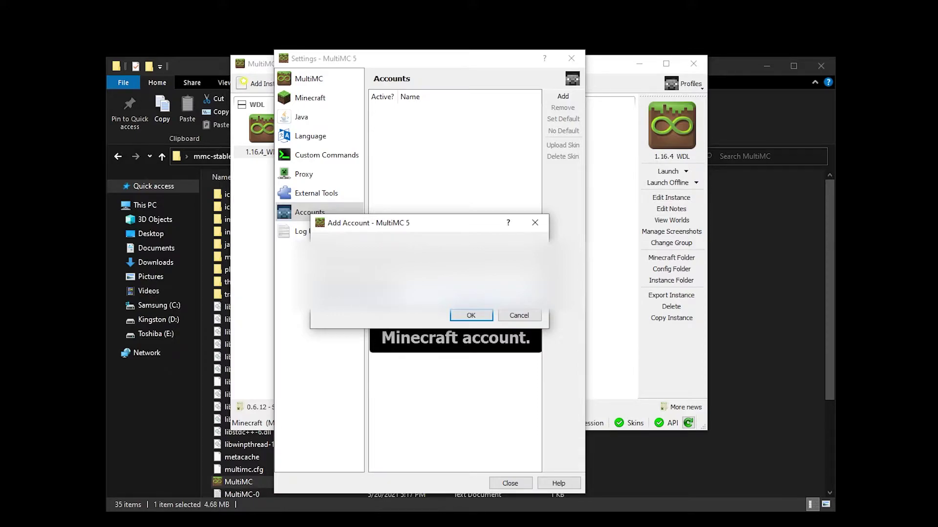
{"action": "key", "text": "Return"}
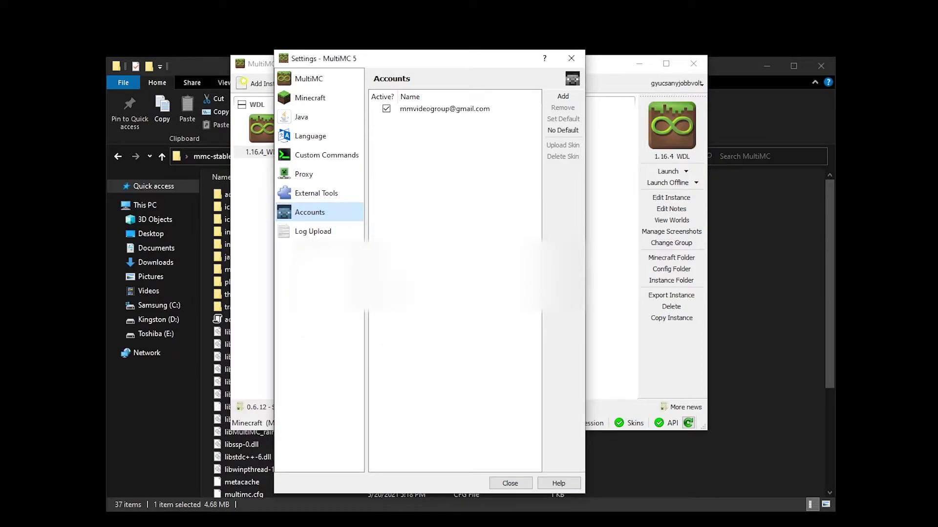
{"action": "left_click", "coordinate": [510, 483]}
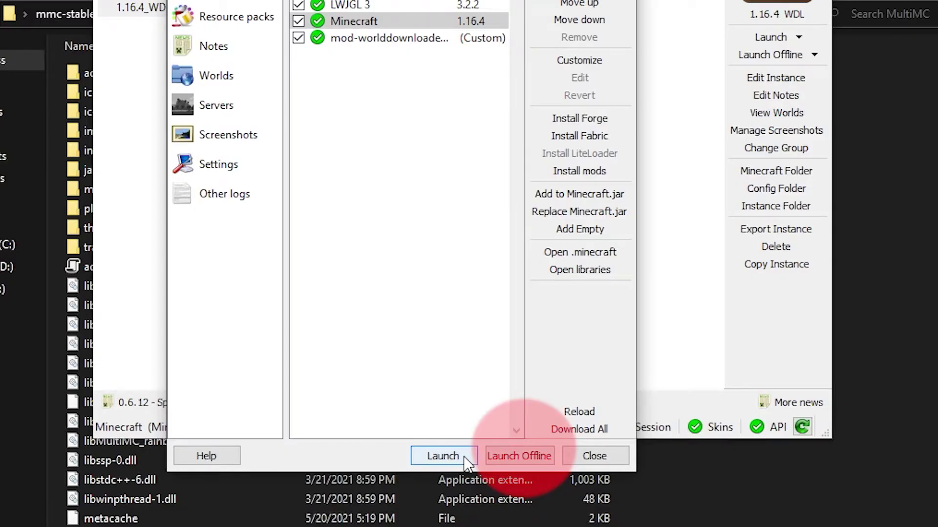
{"action": "left_click", "coordinate": [465, 457]}
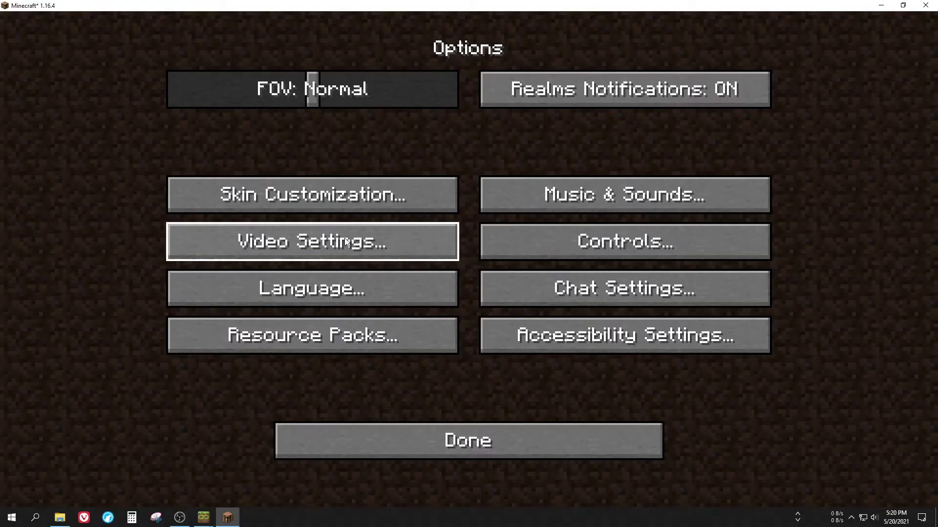
Step: Lower the GUI scale in Minecraft's video settings, raise the FOV above Normal and return to the title screen
{"action": "left_click", "coordinate": [310, 241]}
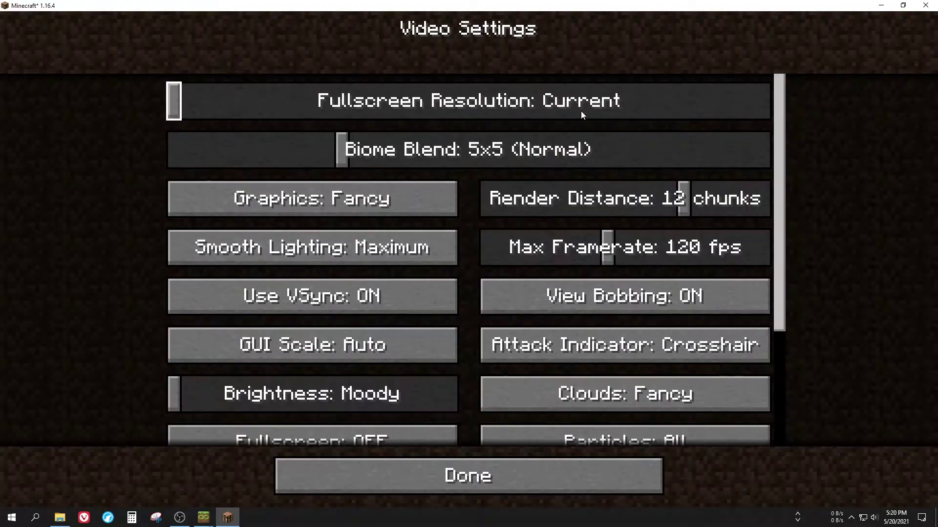
{"action": "left_click", "coordinate": [367, 350]}
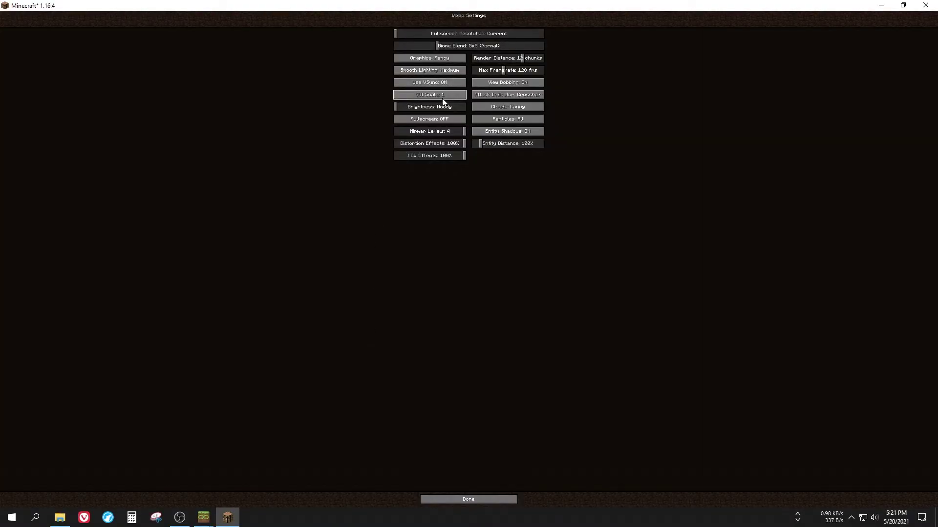
{"action": "left_click", "coordinate": [442, 96]}
{"action": "left_click", "coordinate": [415, 179]}
{"action": "left_click", "coordinate": [469, 482]}
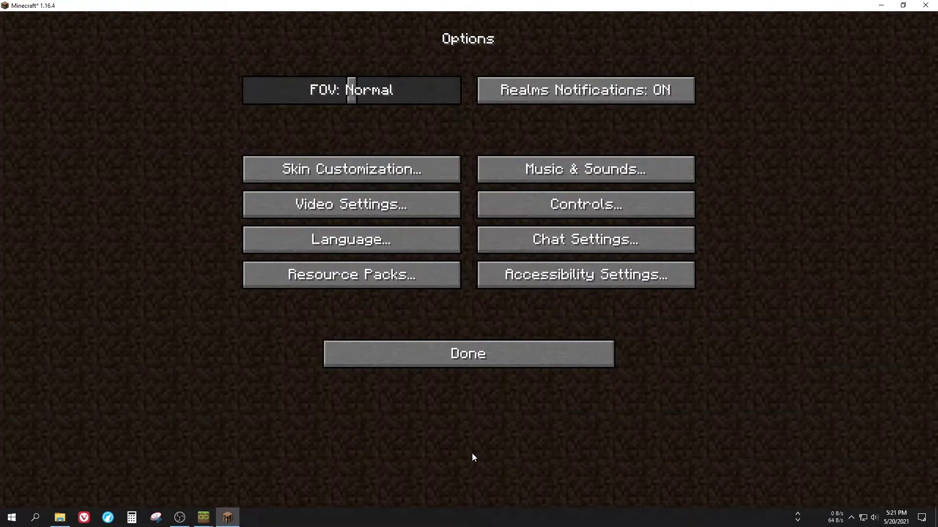
{"action": "left_click_drag", "start_coordinate": [352, 92], "coordinate": [382, 92]}
{"action": "left_click", "coordinate": [415, 347]}
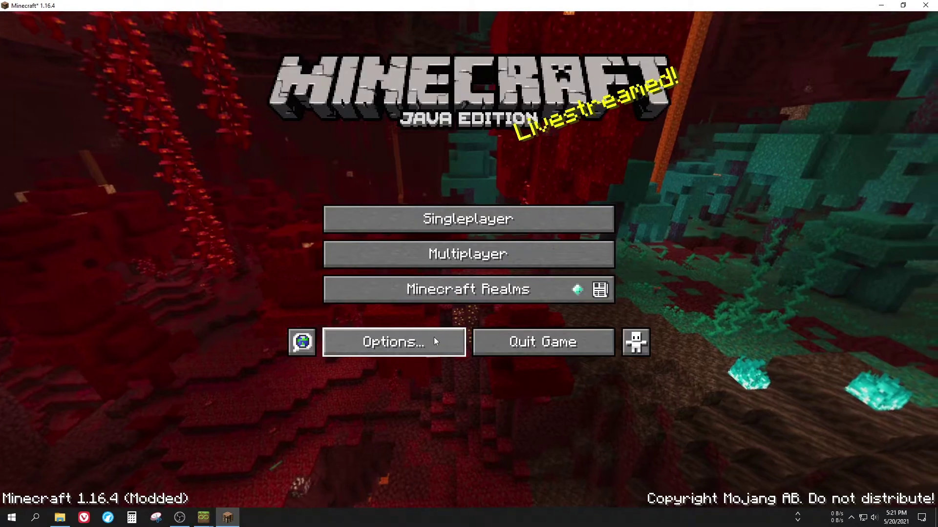
Step: Open the multiplayer server list, accept the third-party play caution and allow Java through the firewall on private networks
{"action": "left_click", "coordinate": [447, 259]}
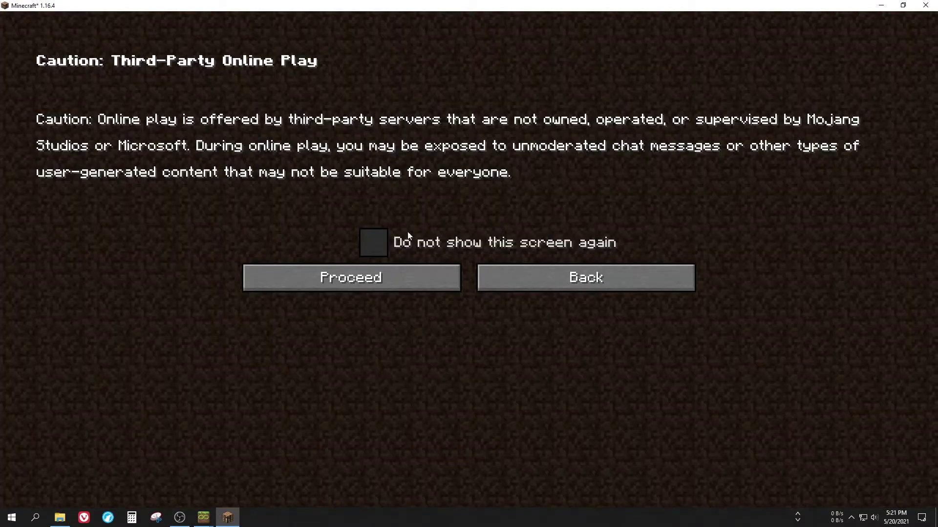
{"action": "left_click", "coordinate": [366, 286]}
{"action": "left_click", "coordinate": [531, 346]}
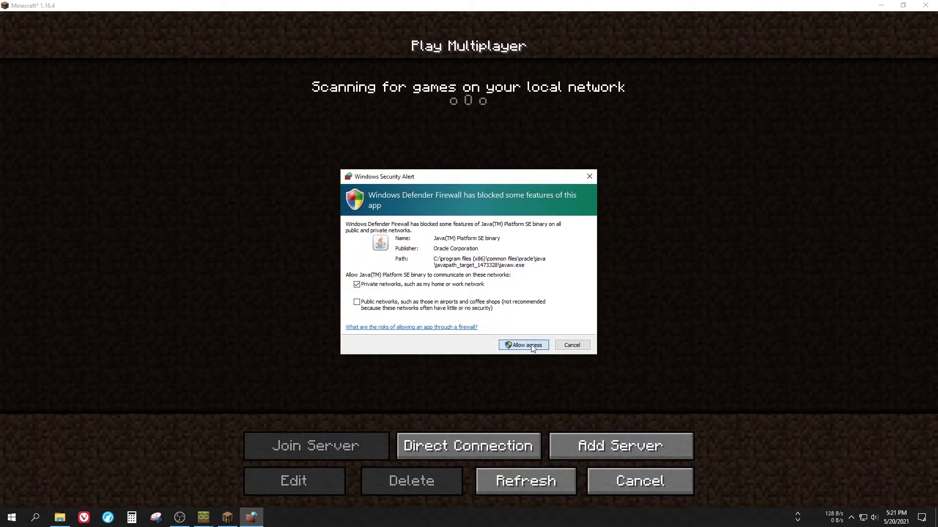
Step: Add a server with the address 5b5t.org to the multiplayer list and join it
{"action": "left_click", "coordinate": [621, 446]}
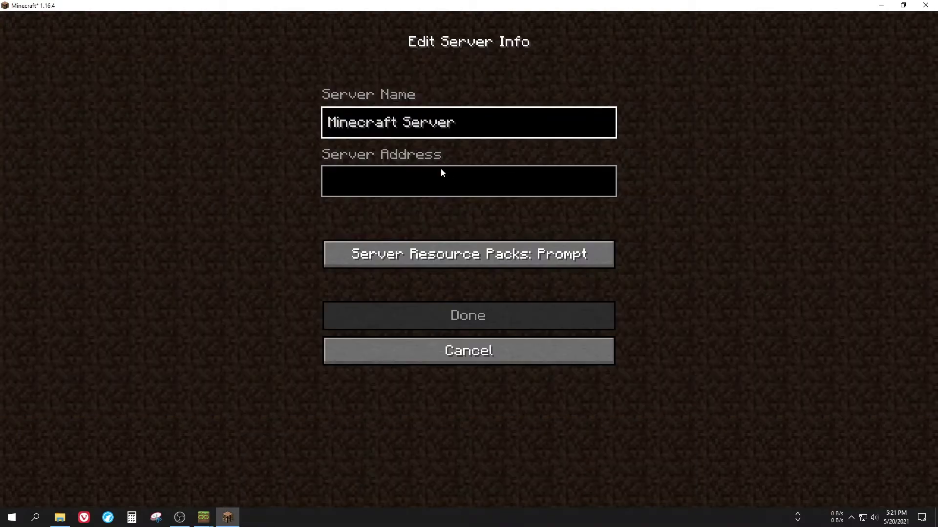
{"action": "left_click", "coordinate": [446, 184]}
{"action": "type", "text": "5b5t.org"}
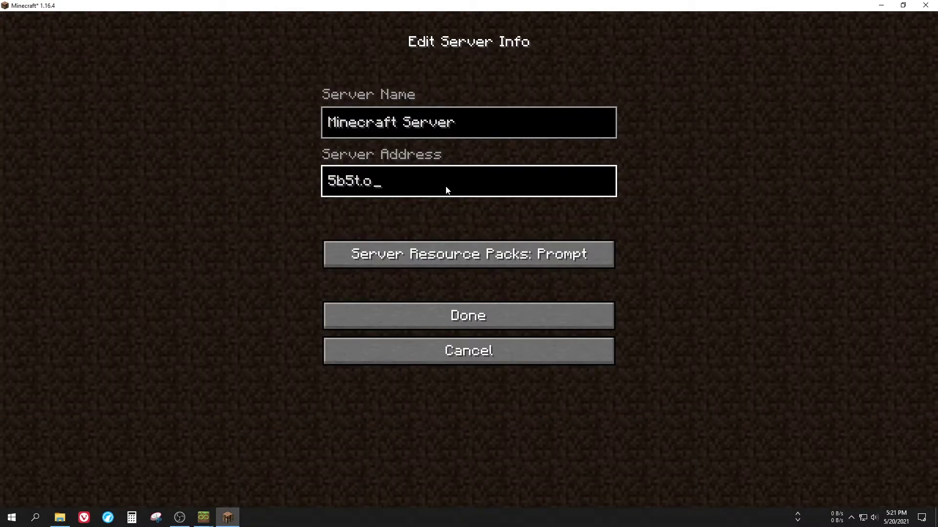
{"action": "left_click", "coordinate": [427, 313]}
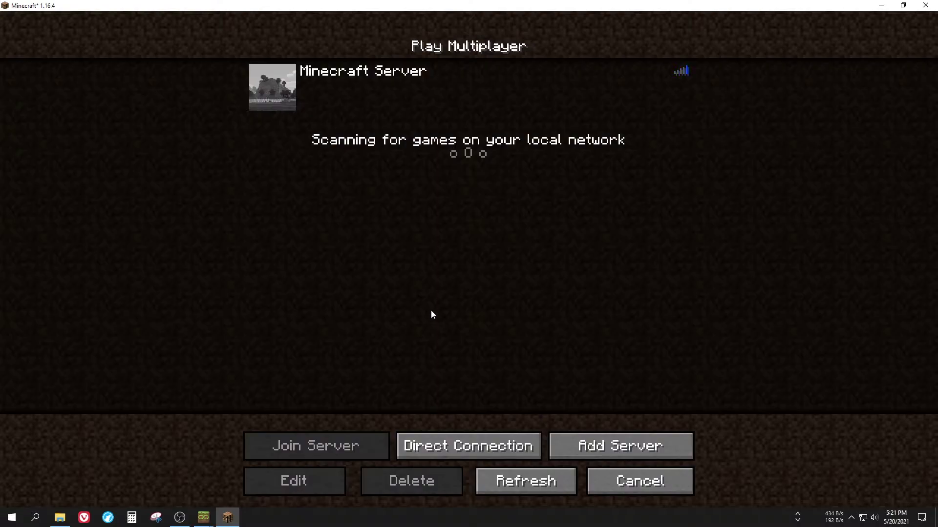
{"action": "left_click", "coordinate": [306, 99]}
{"action": "left_click", "coordinate": [282, 87]}
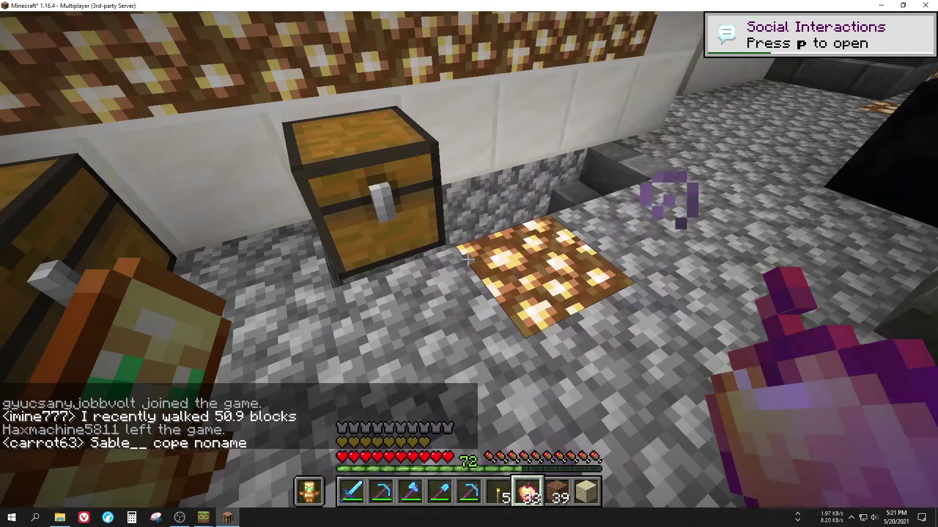
Step: Shrink the in-game chat text to a tiny size in the game options and return to play
{"action": "key", "text": "Escape"}
{"action": "left_click", "coordinate": [421, 307]}
{"action": "left_click", "coordinate": [544, 170]}
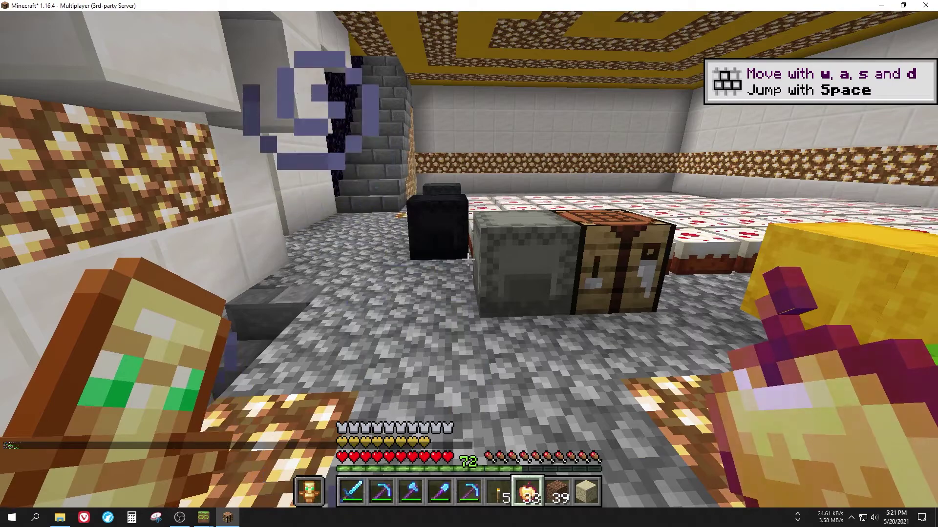
Step: Open the World Downloader options for 5b5t.org and accept multiworld support as Disabled
{"action": "key", "text": "Escape"}
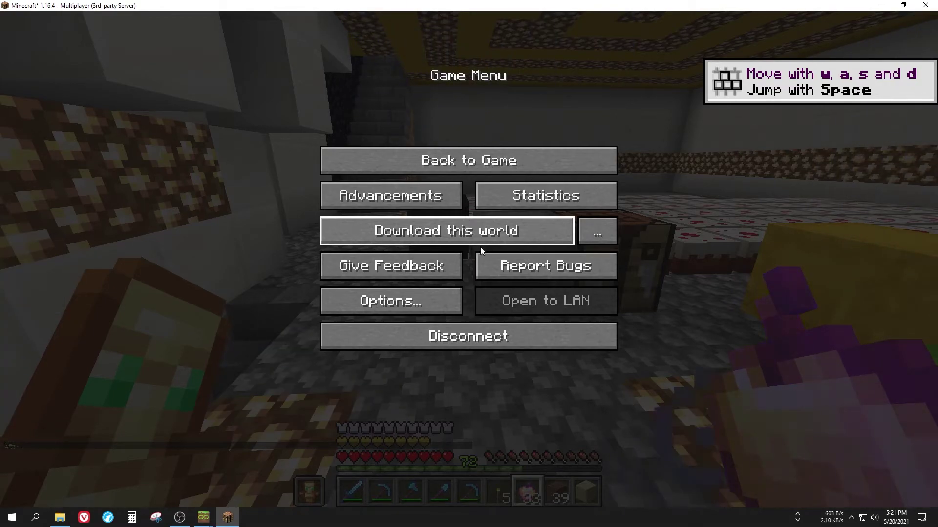
{"action": "left_click", "coordinate": [591, 237]}
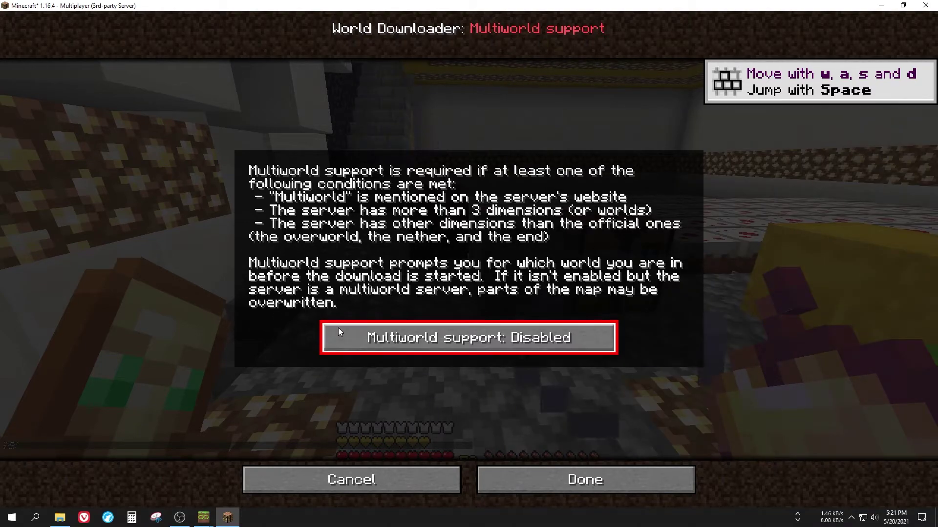
{"action": "left_click", "coordinate": [594, 477]}
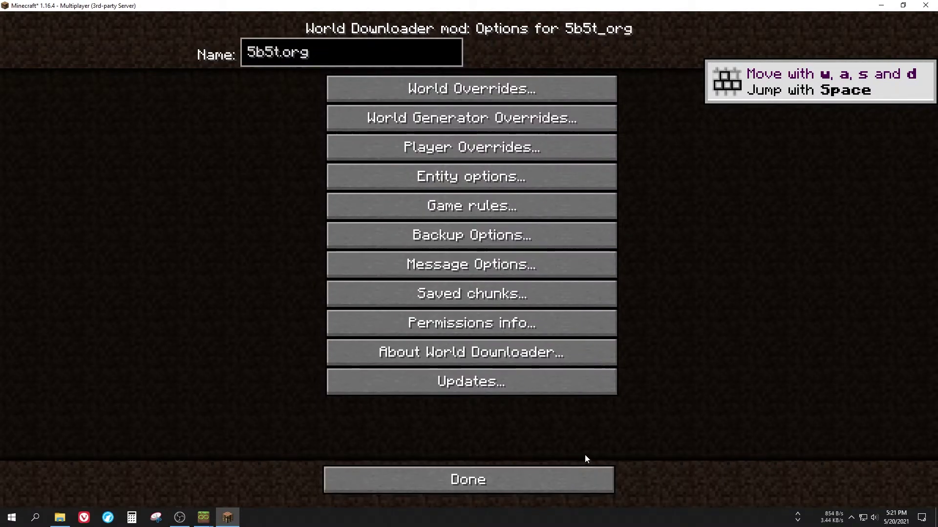
Step: Review the World Downloader's world overrides and its world generator overrides, including the seed field
{"action": "left_click", "coordinate": [495, 87]}
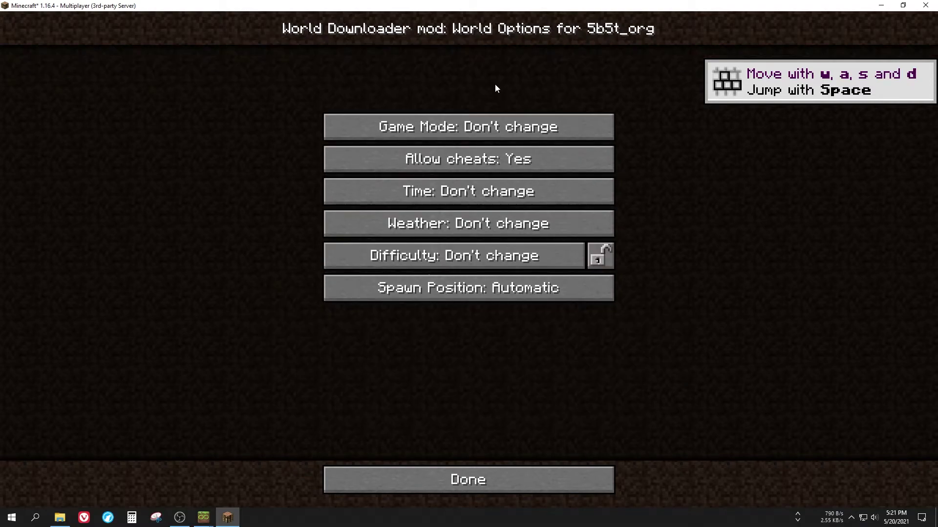
{"action": "left_click", "coordinate": [527, 488]}
{"action": "left_click", "coordinate": [475, 126]}
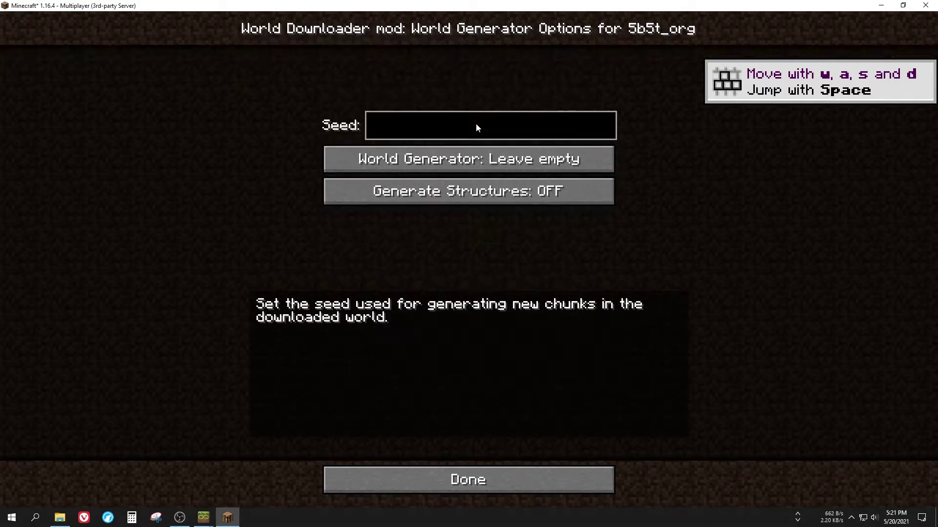
{"action": "left_click", "coordinate": [395, 125]}
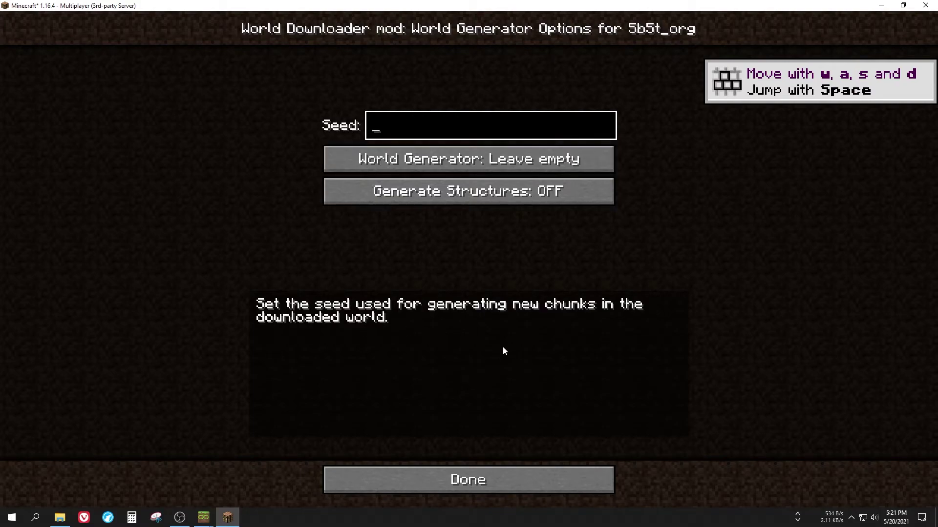
{"action": "left_click", "coordinate": [557, 485]}
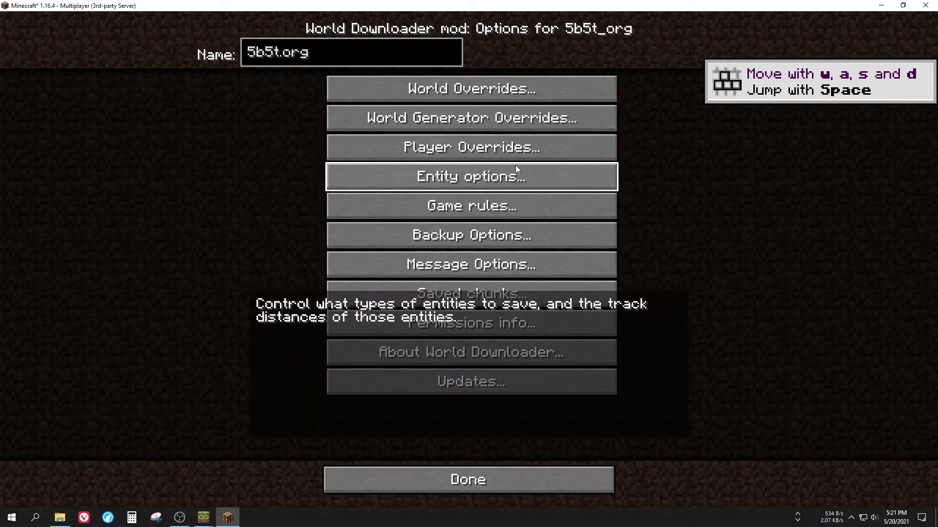
Step: Look through the entity configuration's included and ignored mobs and its track distance setting, and return to the game menu
{"action": "left_click", "coordinate": [500, 171]}
{"action": "scroll", "coordinate": [219, 266], "scroll_direction": "down", "scroll_amount": 13}
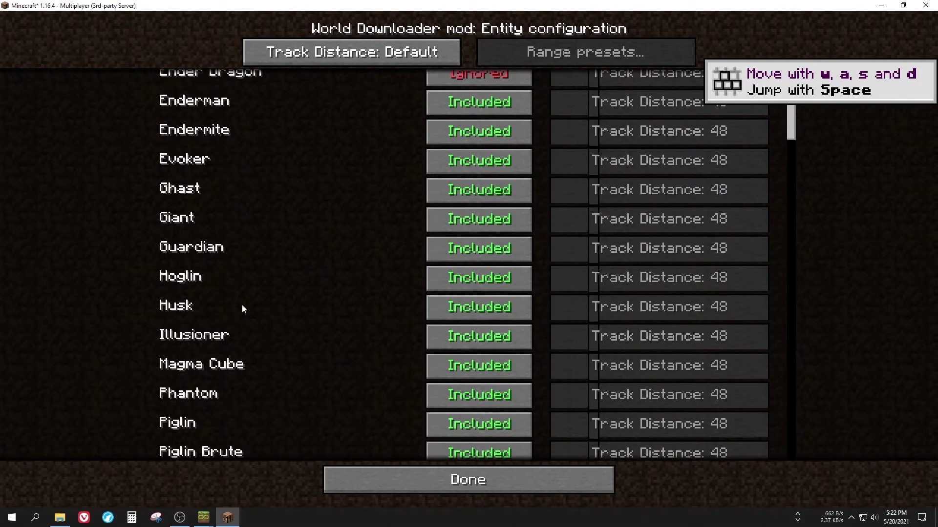
{"action": "scroll", "coordinate": [242, 305], "scroll_direction": "up", "scroll_amount": 3}
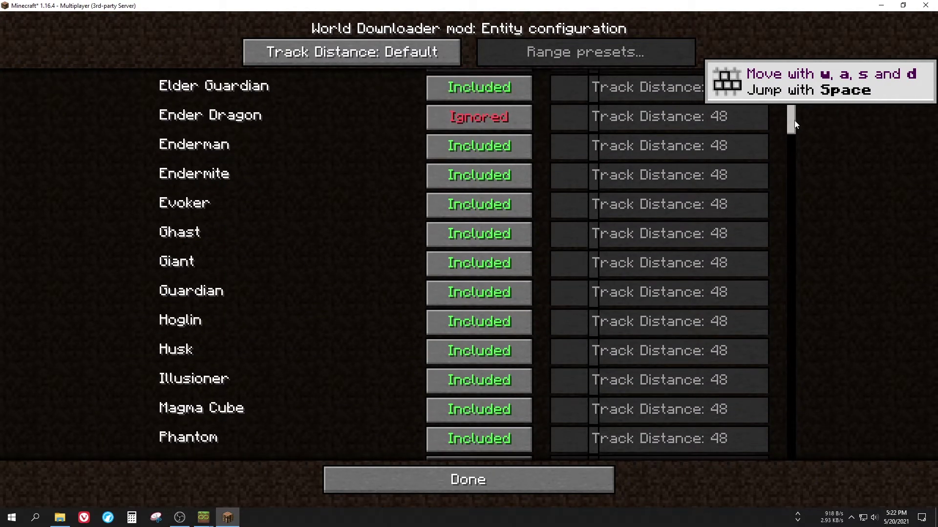
{"action": "mouse_move", "coordinate": [794, 120]}
{"action": "left_mouse_down"}
{"action": "mouse_move", "coordinate": [795, 280]}
{"action": "mouse_move", "coordinate": [778, 432]}
{"action": "mouse_move", "coordinate": [784, 116]}
{"action": "left_mouse_up"}
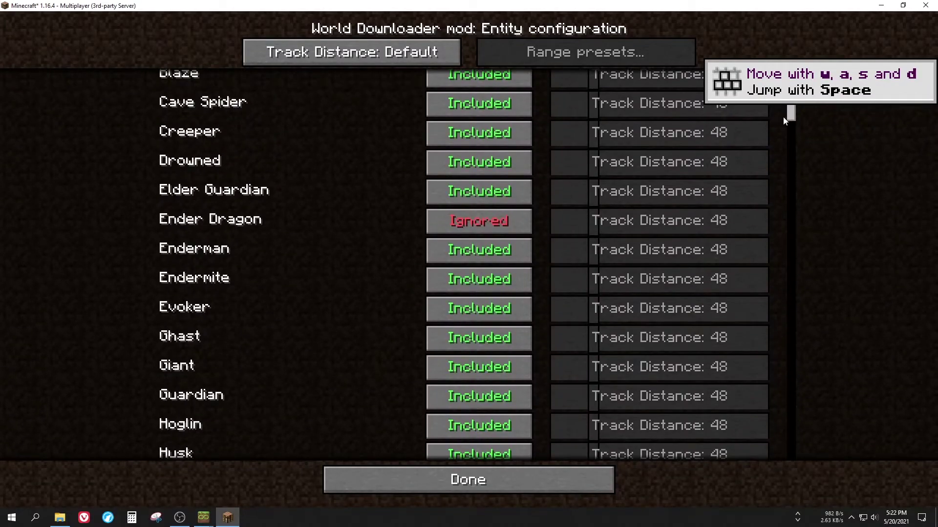
{"action": "left_click", "coordinate": [339, 52]}
{"action": "key", "text": "Escape"}
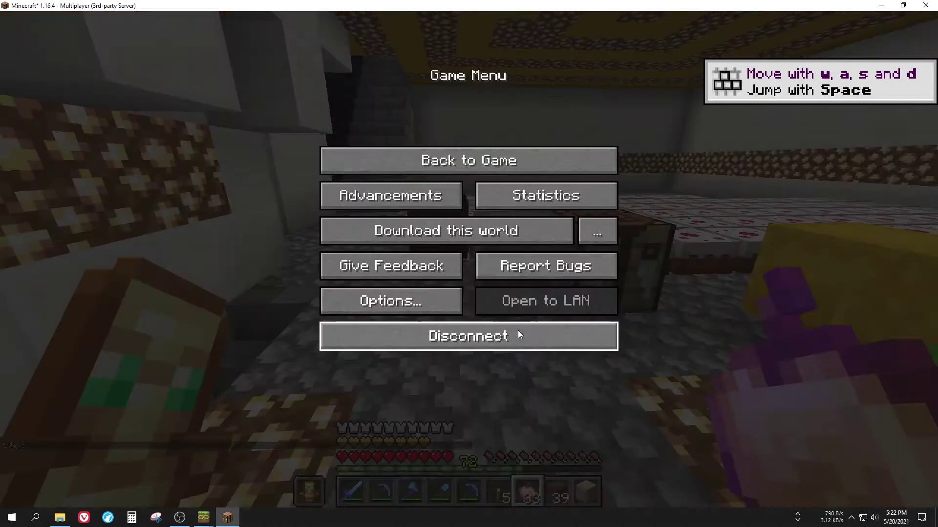
Step: Start downloading the 5b5t.org world and check the download control in the game menu
{"action": "left_click", "coordinate": [461, 232]}
{"action": "key", "text": "Escape"}
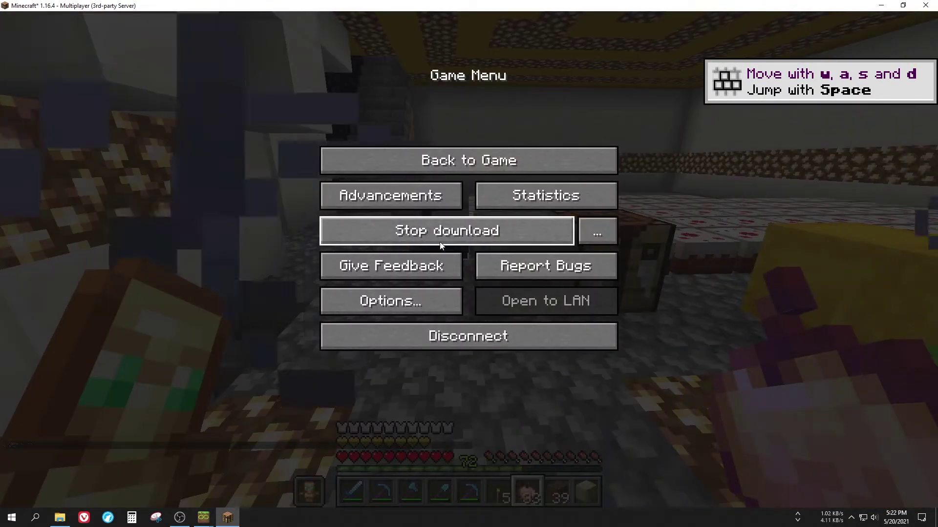
{"action": "key", "text": "Escape"}
{"action": "key", "text": "Escape"}
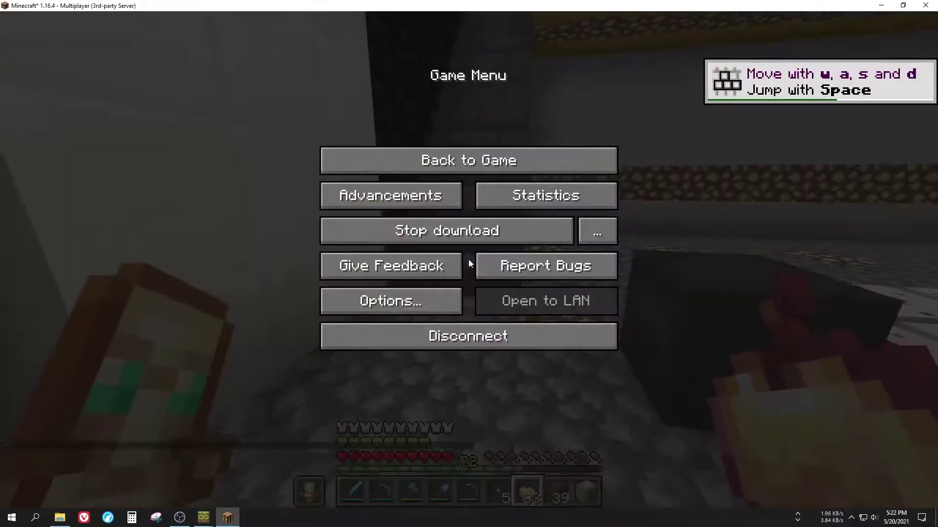
Step: Check the render distance in the video settings and return to the game
{"action": "left_click", "coordinate": [422, 295]}
{"action": "left_click", "coordinate": [412, 209]}
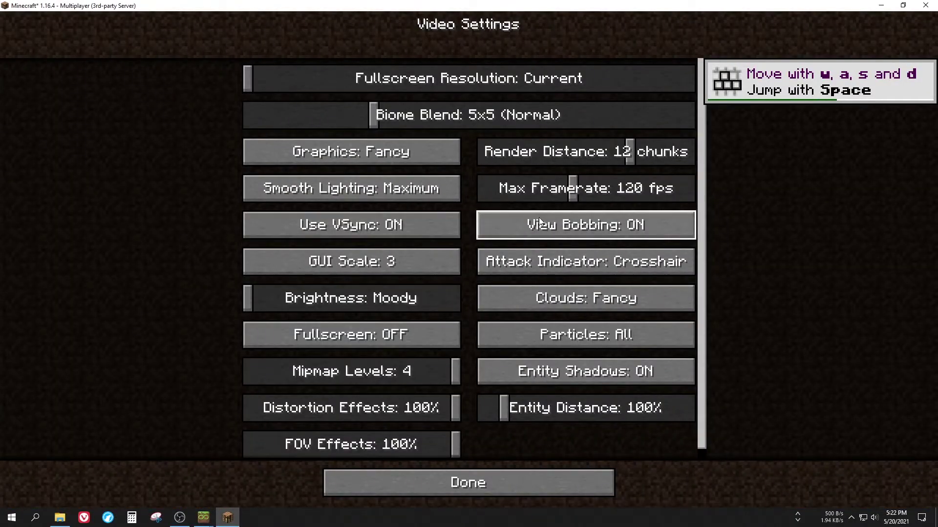
{"action": "left_click", "coordinate": [493, 494]}
{"action": "key", "text": "Escape"}
{"action": "key", "text": "Escape"}
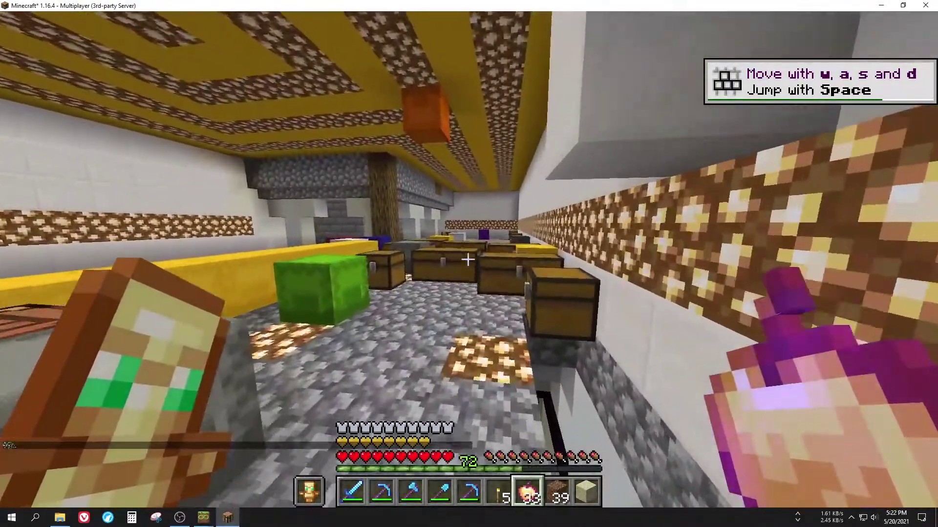
Step: Walk through the storage room, opening and closing chests and a yellow shulker box to capture their contents in the download
{"action": "key", "text": "w"}
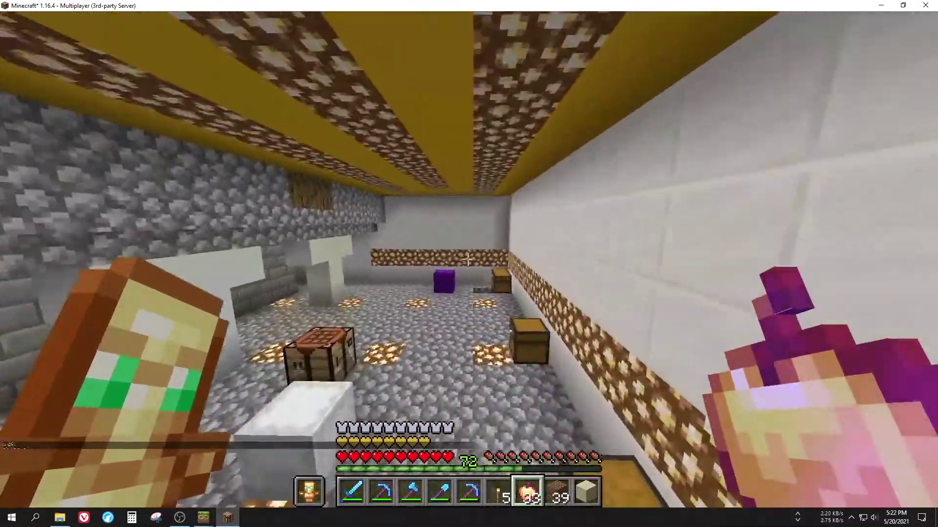
{"action": "key", "text": "w"}
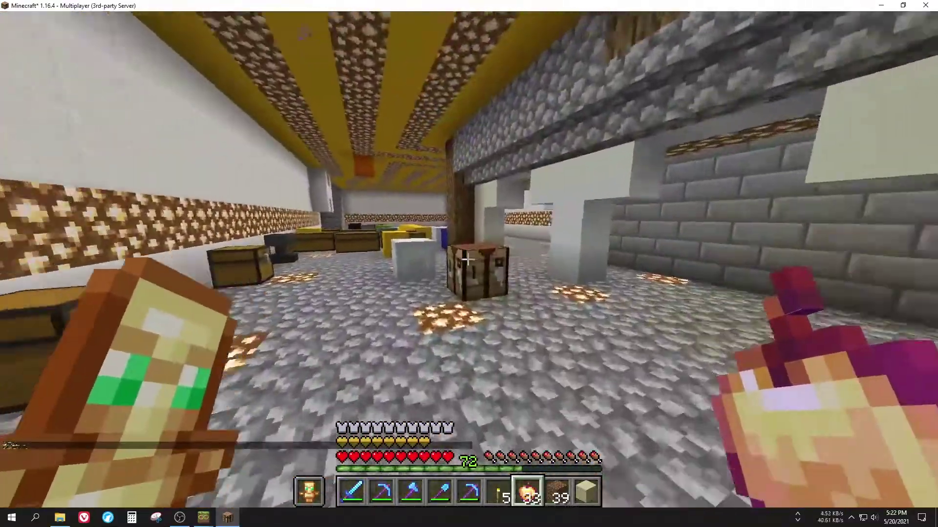
{"action": "key", "text": "w"}
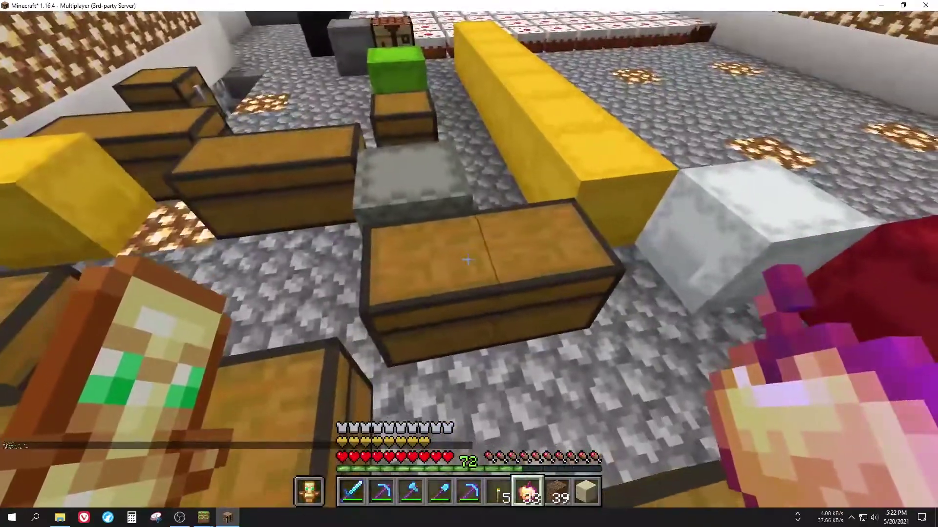
{"action": "right_click", "coordinate": [467, 260]}
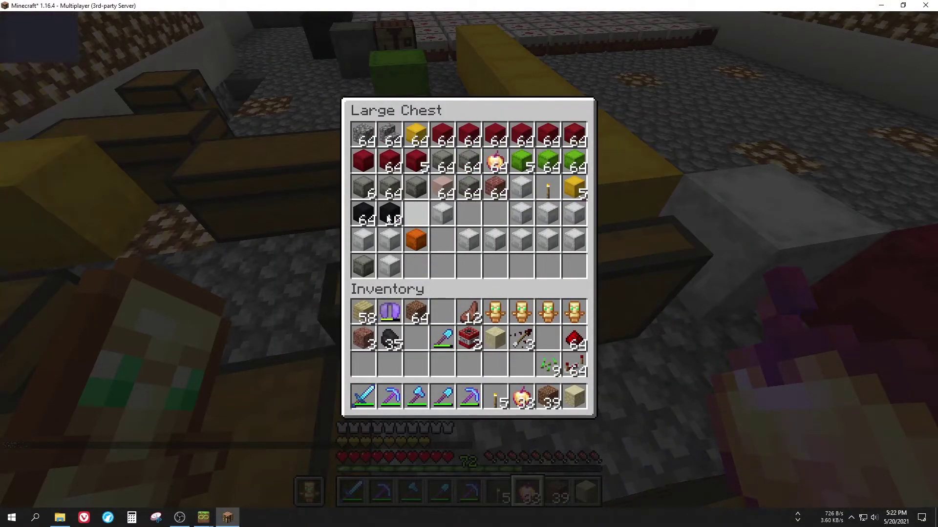
{"action": "key", "text": "Escape"}
{"action": "right_click", "coordinate": [467, 260]}
{"action": "key", "text": "Escape"}
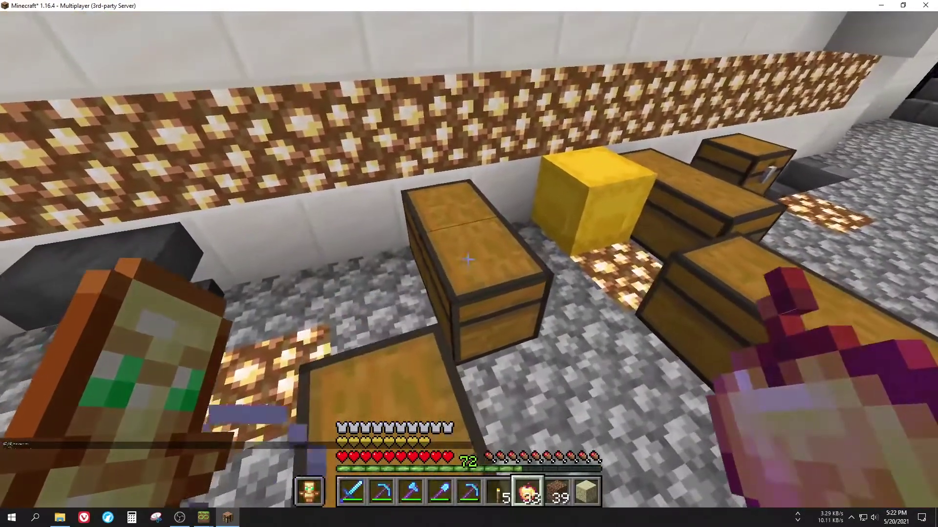
{"action": "right_click", "coordinate": [468, 260]}
{"action": "key", "text": "Escape"}
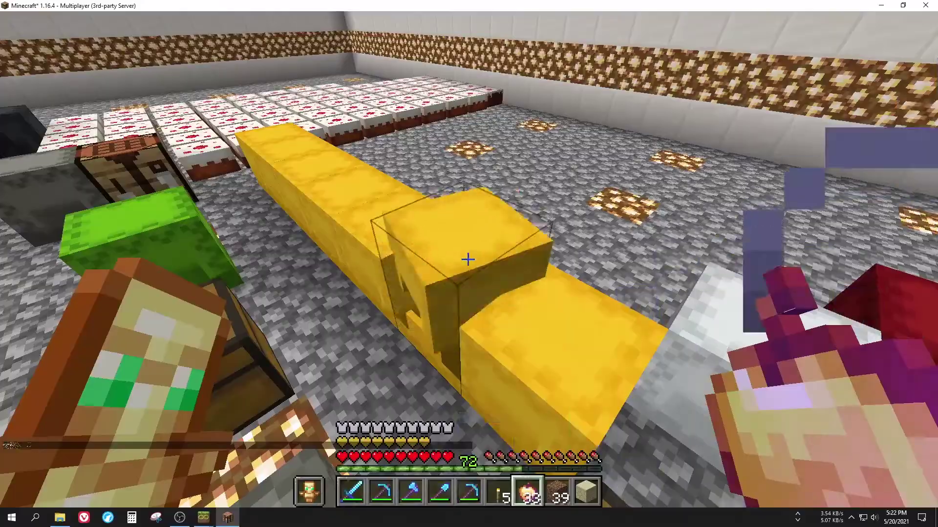
{"action": "right_click", "coordinate": [467, 260]}
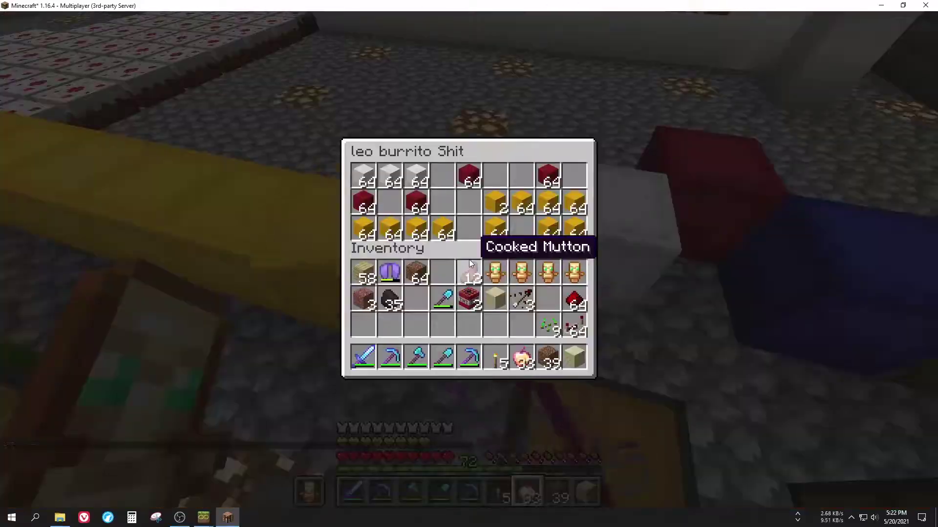
{"action": "key", "text": "Escape"}
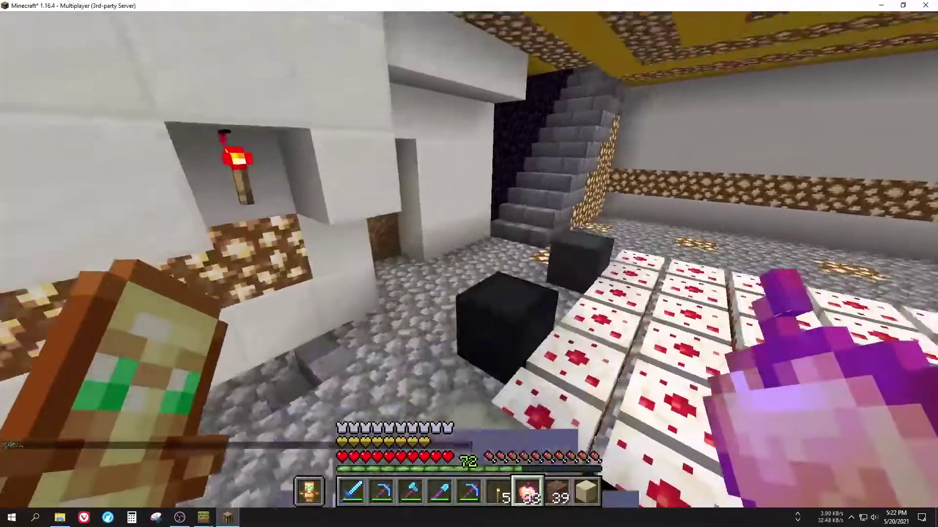
Step: Dig out of the base through the dirt wall, reseal the gap with dirt blocks and explore the surrounding area
{"action": "key", "text": "5"}
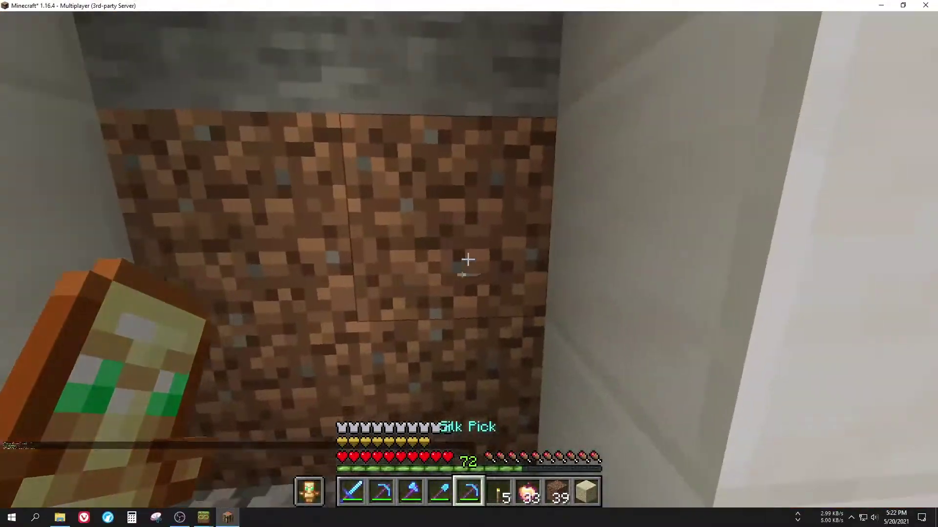
{"action": "key", "text": "4"}
{"action": "left_click_drag", "start_coordinate": [467, 261], "coordinate": [468, 260]}
{"action": "key", "text": "5"}
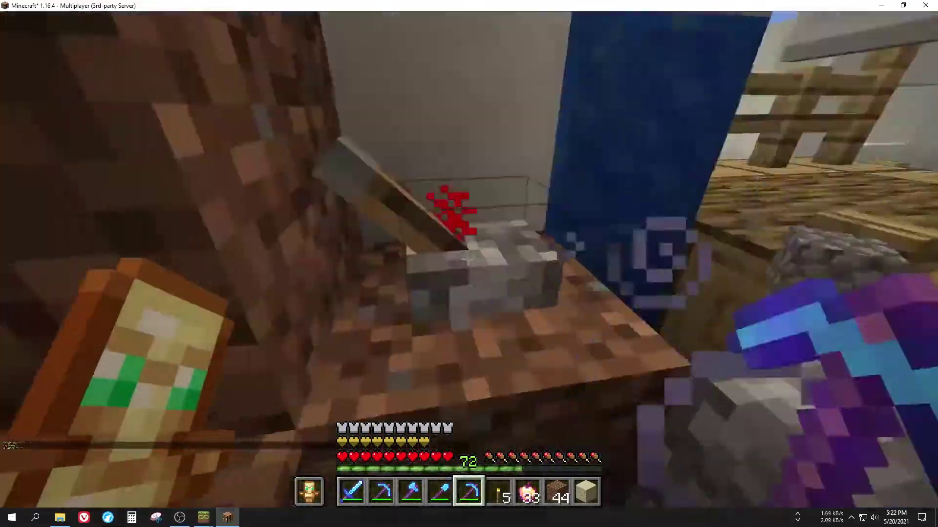
{"action": "key", "text": "8"}
{"action": "right_click", "coordinate": [467, 260]}
{"action": "right_click", "coordinate": [468, 259]}
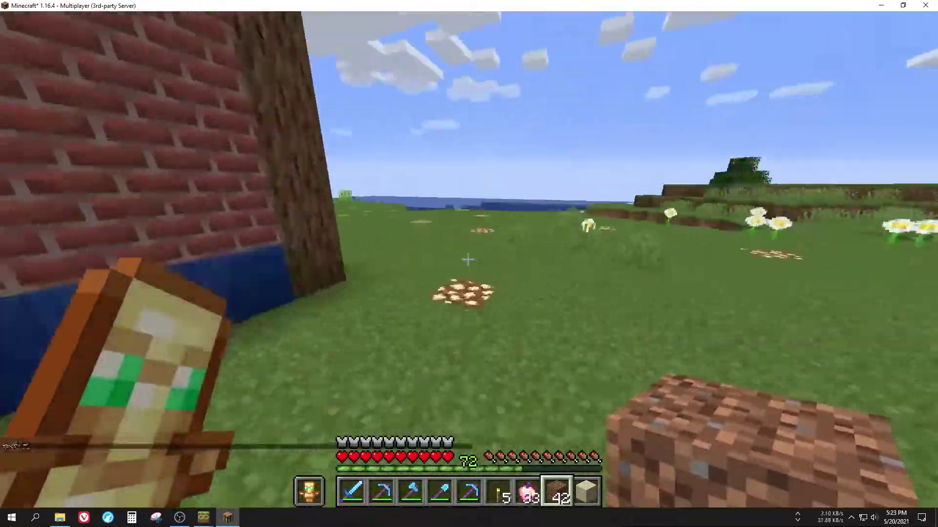
{"action": "key", "text": "1"}
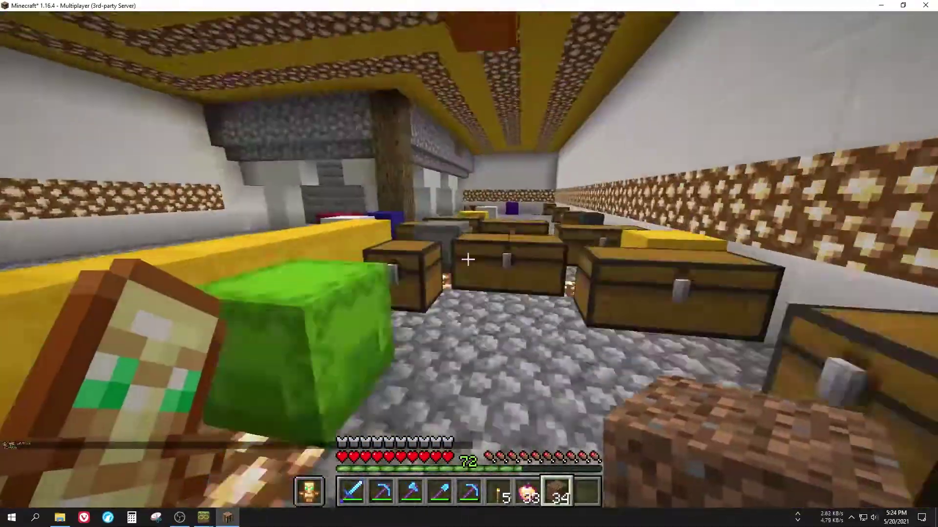
Step: Stop the world download to save the captured chunks, and reopen the game menu
{"action": "key", "text": "Escape"}
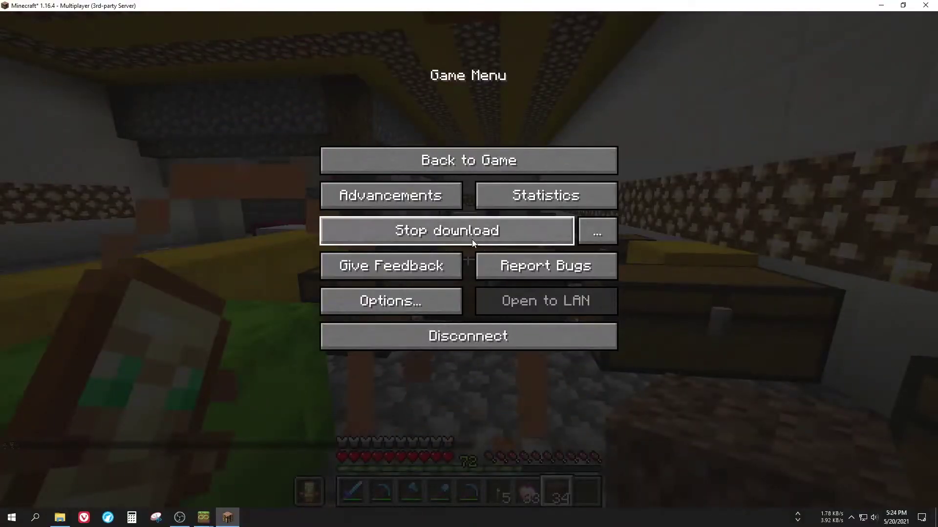
{"action": "left_click", "coordinate": [454, 239]}
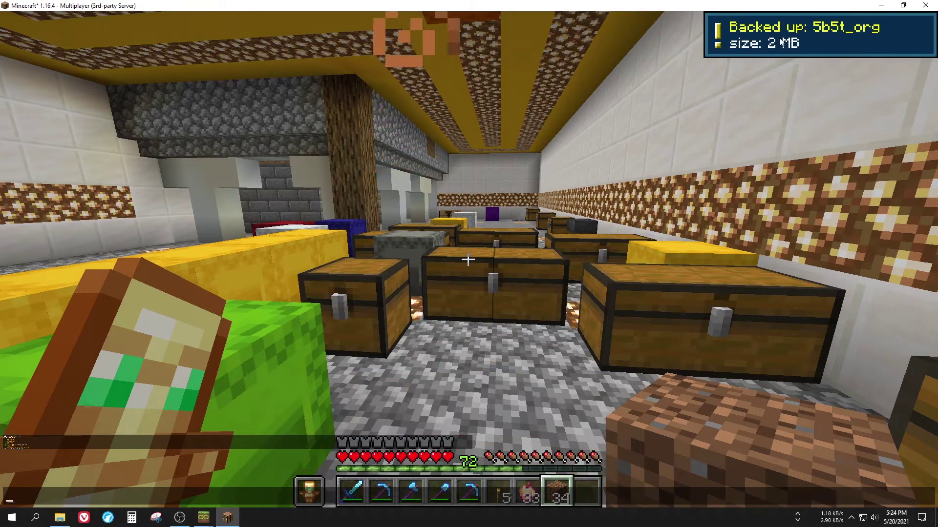
{"action": "key", "text": "Escape"}
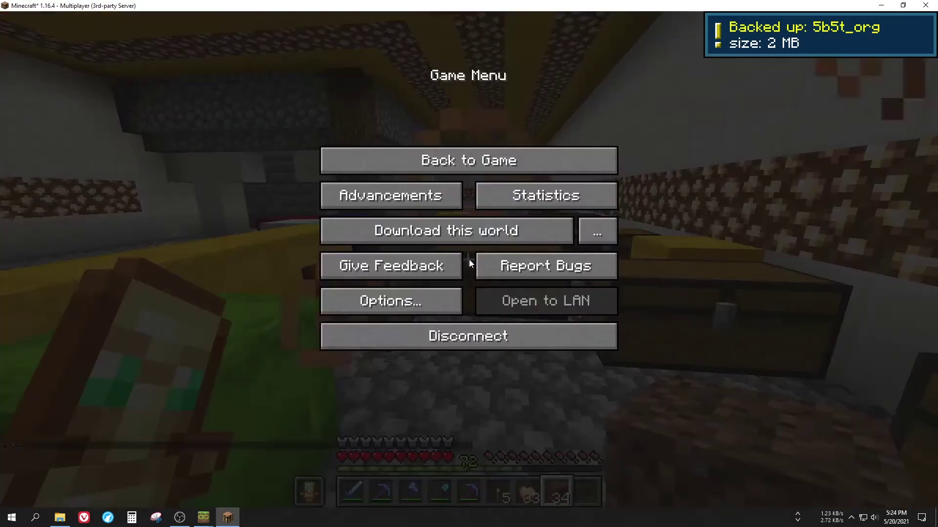
Step: Disconnect from the server and load the downloaded 5b5t.org world in singleplayer
{"action": "left_click", "coordinate": [468, 337]}
{"action": "left_click", "coordinate": [662, 482]}
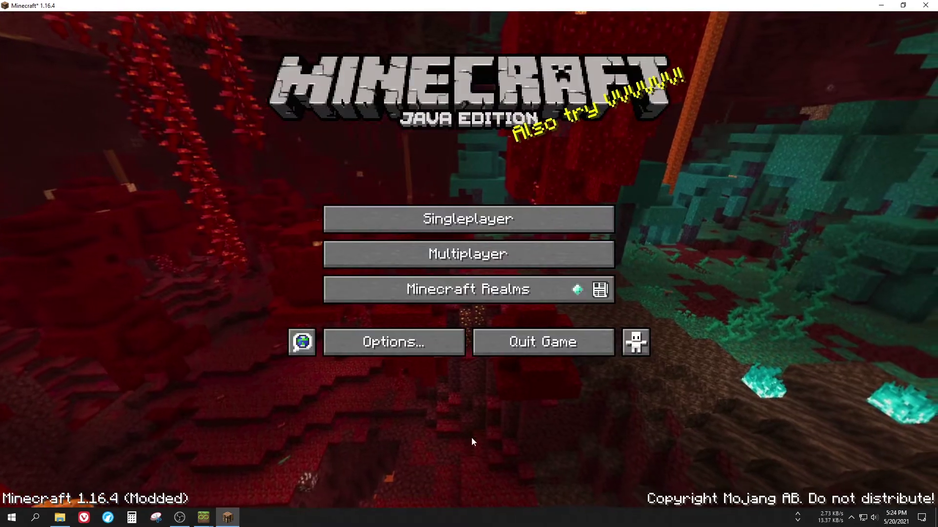
{"action": "left_click", "coordinate": [392, 210]}
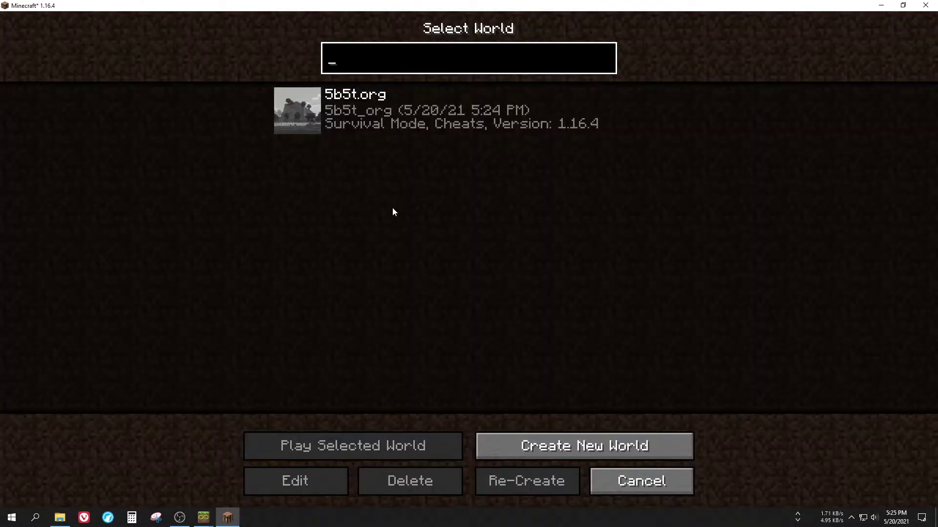
{"action": "left_click", "coordinate": [443, 122]}
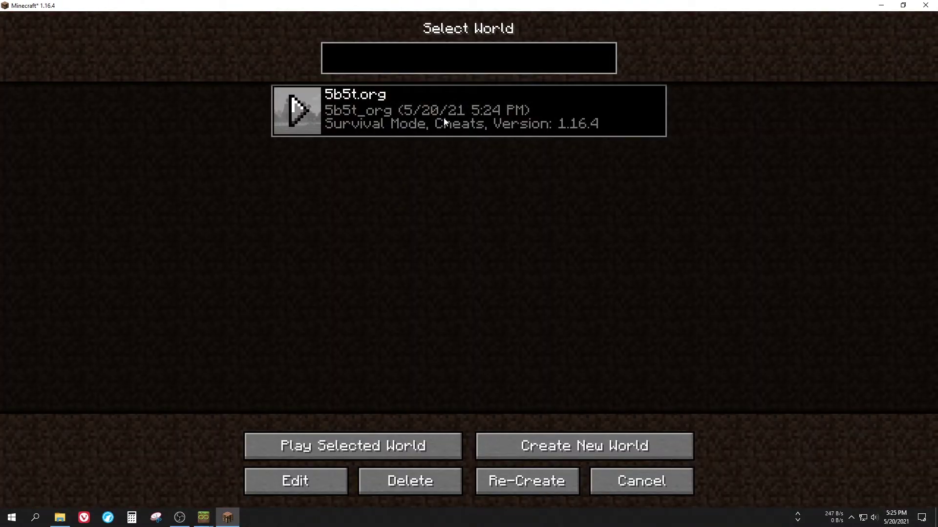
{"action": "left_click", "coordinate": [297, 118]}
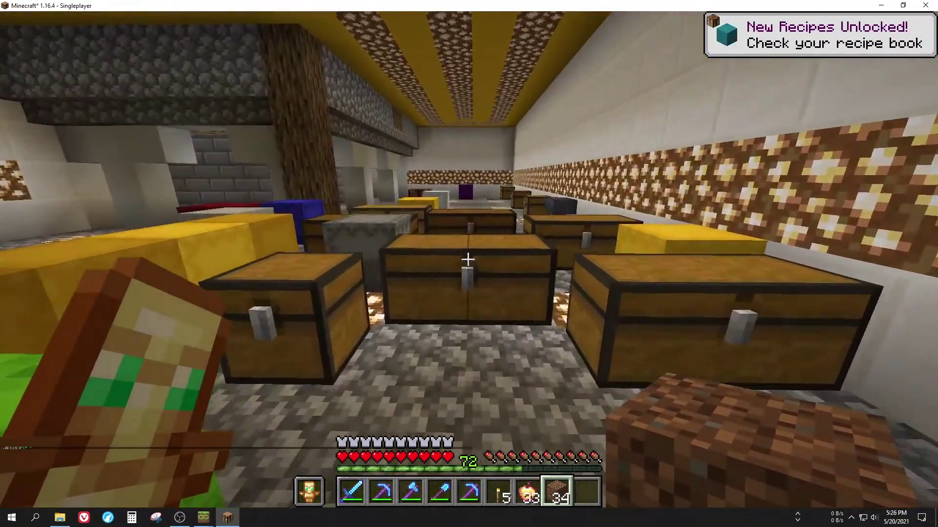
Step: Check the contents of several chests and a shulker box in the storage room of the downloaded world
{"action": "right_click", "coordinate": [469, 259]}
{"action": "key", "text": "Escape"}
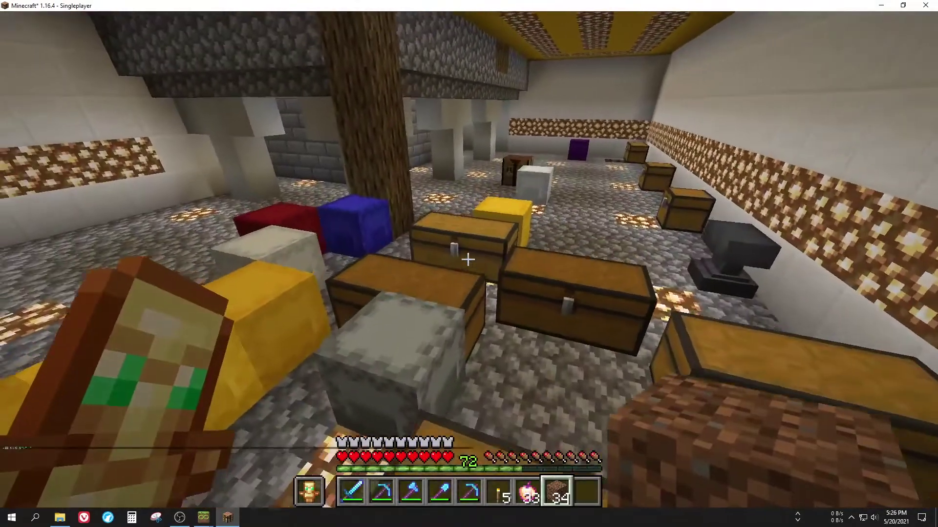
{"action": "right_click", "coordinate": [468, 259]}
{"action": "key", "text": "Escape"}
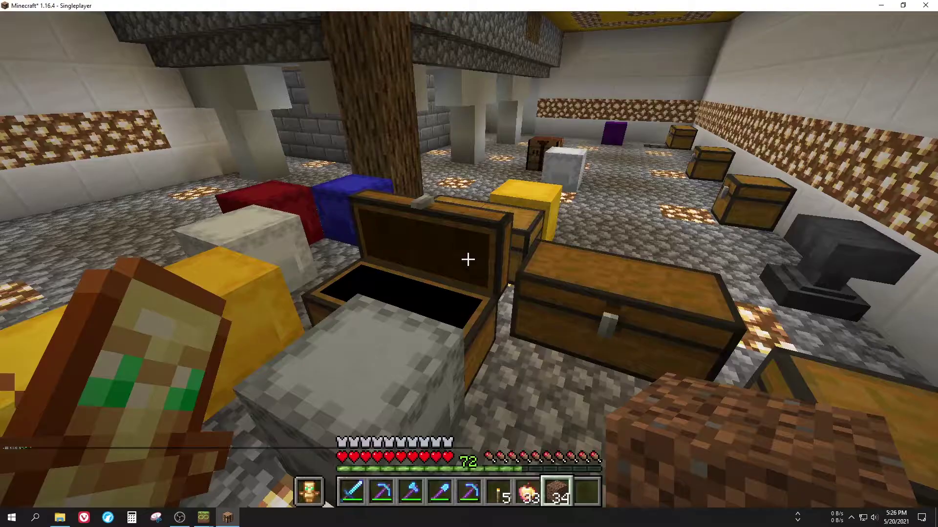
{"action": "right_click", "coordinate": [468, 259]}
{"action": "key", "text": "Escape"}
{"action": "right_click", "coordinate": [468, 260]}
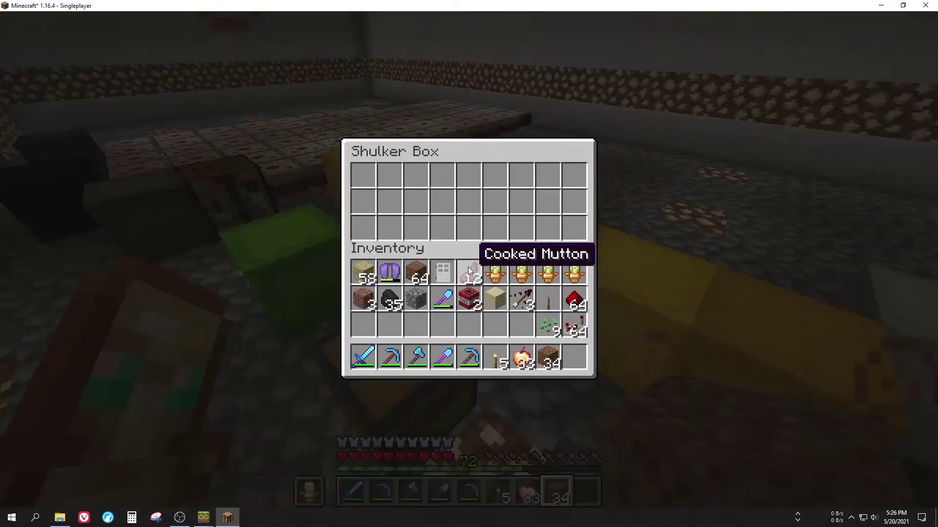
{"action": "key", "text": "Escape"}
Step: Dig out of the base with the shovel and explore outside to the edge of the downloaded terrain
{"action": "key", "text": "4"}
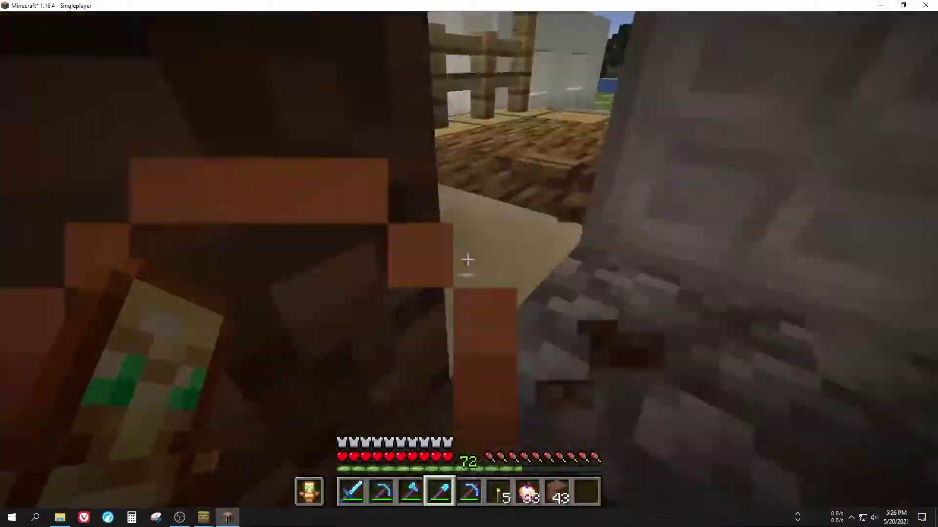
{"action": "key", "text": "1"}
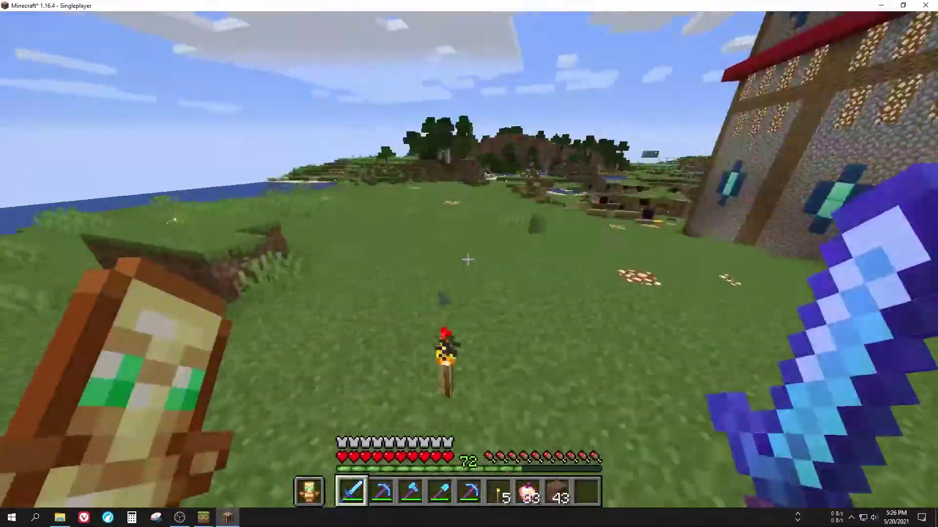
{"action": "key", "text": "w"}
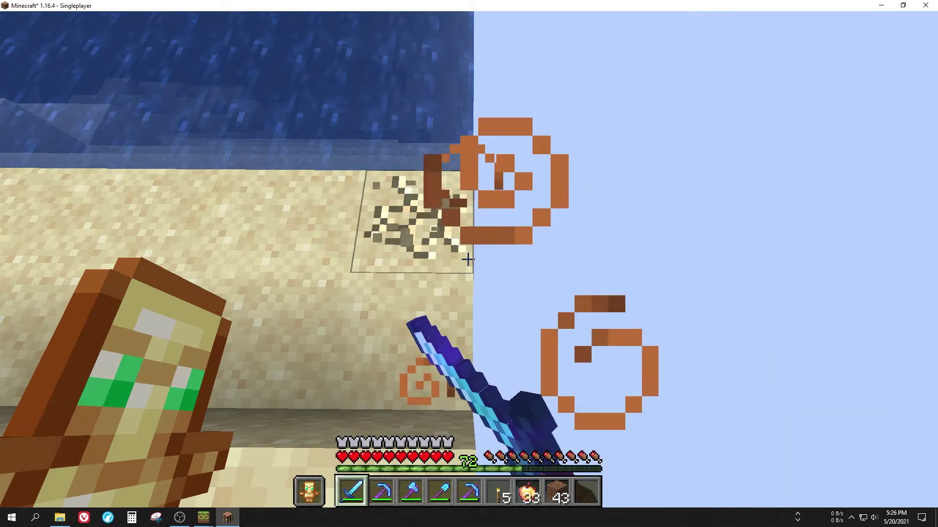
{"action": "left_click", "coordinate": [467, 259]}
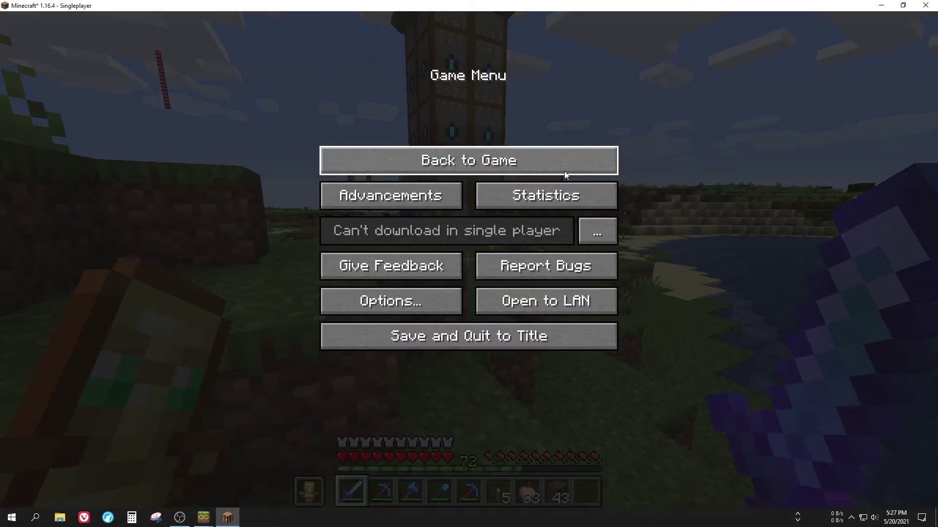
Step: Reach the instance's saves folder by way of the resource pack folder and compress the 5b5t_org world folder into a ZIP file
{"action": "left_click", "coordinate": [421, 304]}
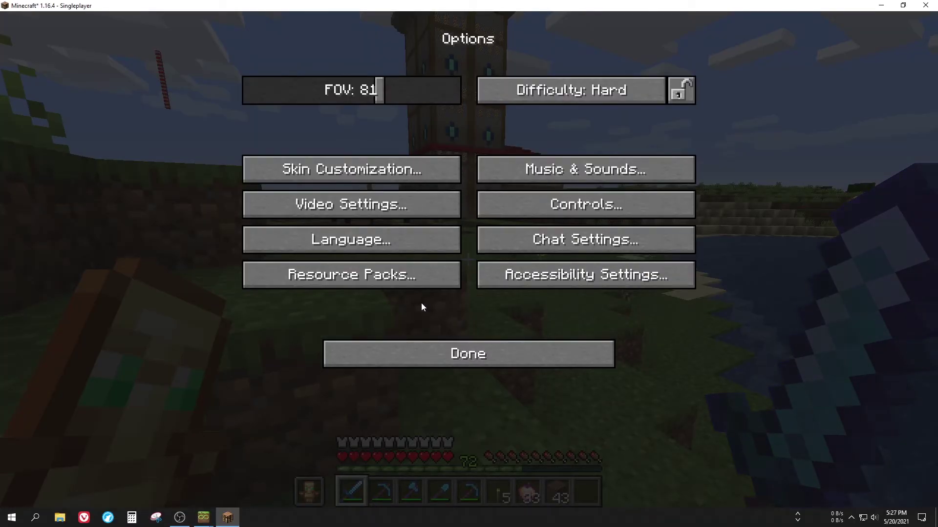
{"action": "left_click", "coordinate": [355, 278]}
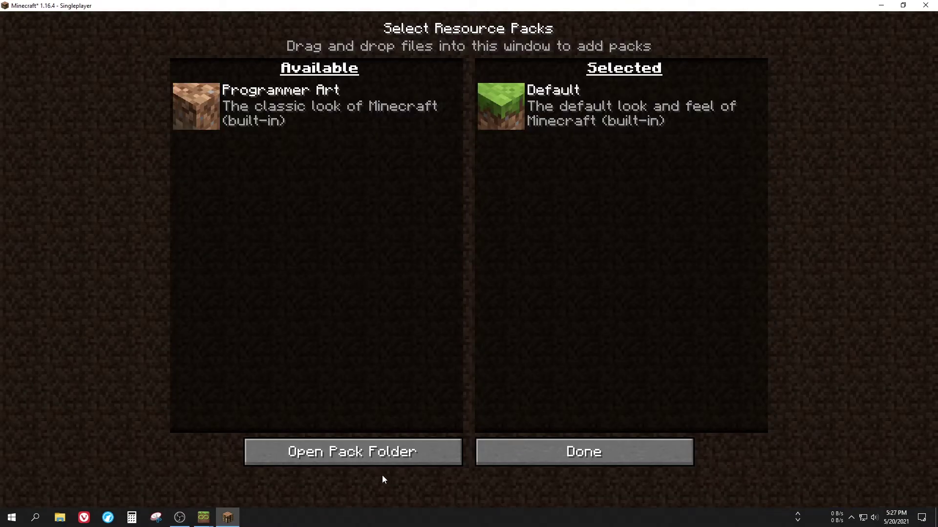
{"action": "left_click", "coordinate": [363, 451]}
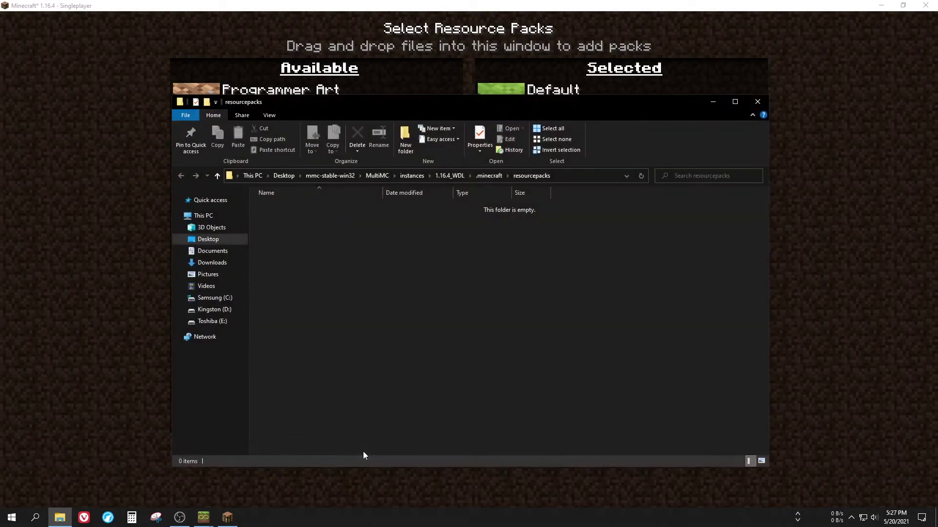
{"action": "left_click", "coordinate": [486, 176]}
{"action": "double_click", "coordinate": [275, 268]}
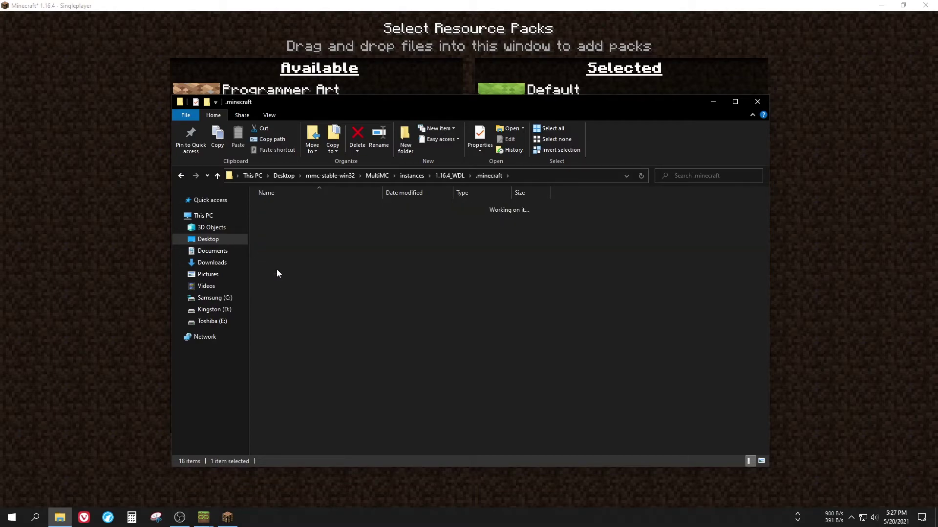
{"action": "right_click", "coordinate": [286, 208]}
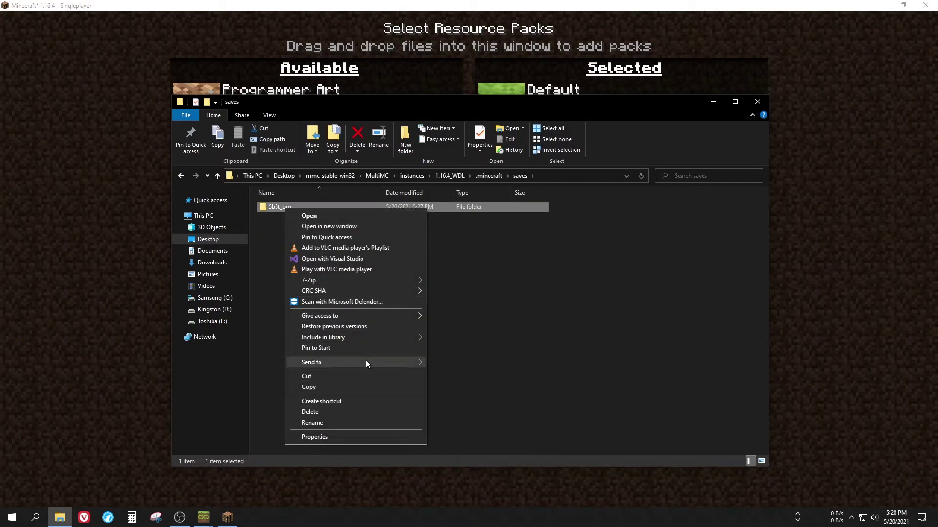
{"action": "left_click", "coordinate": [477, 375]}
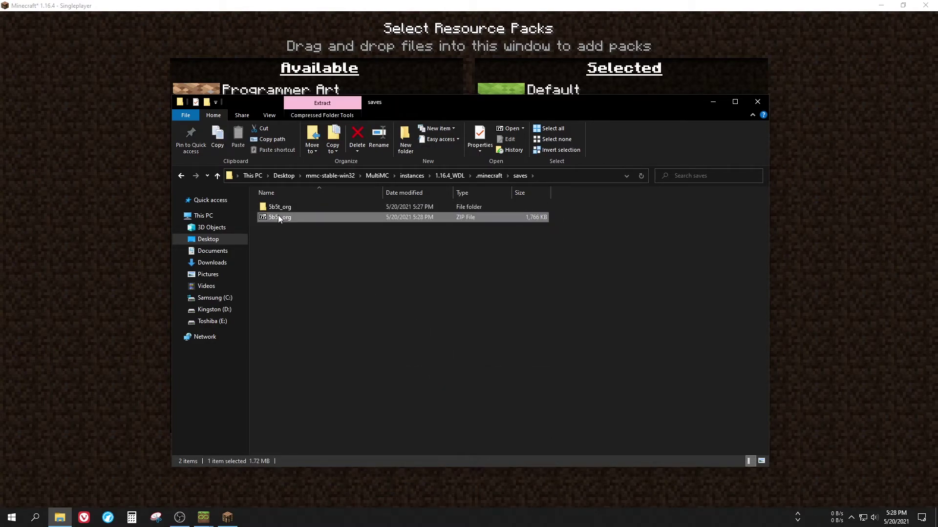
Step: Go to %appdata% and open the saves folder inside .minecraft in File Explorer
{"action": "left_click", "coordinate": [577, 176]}
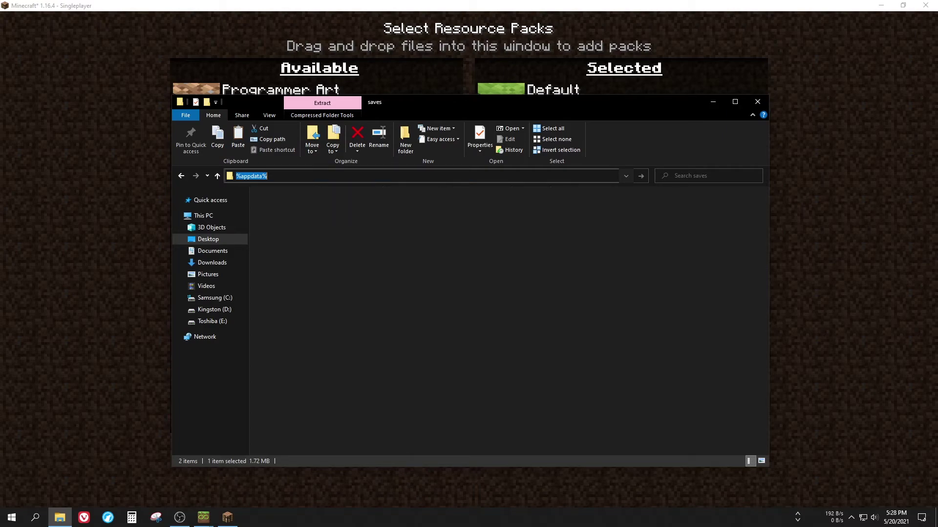
{"action": "key", "text": "Return"}
{"action": "type", "text": ".m"}
{"action": "key", "text": "Return"}
{"action": "type", "text": ".m"}
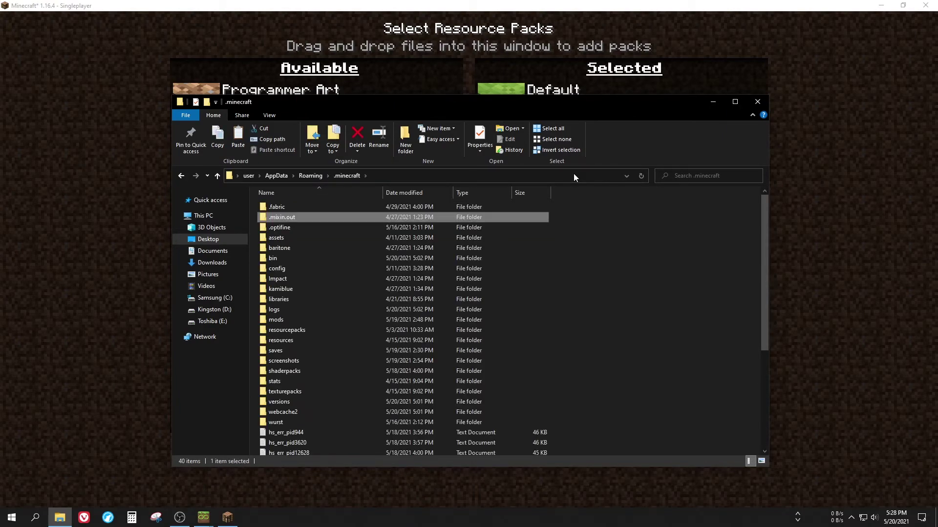
{"action": "type", "text": "saves"}
{"action": "key", "text": "Return"}
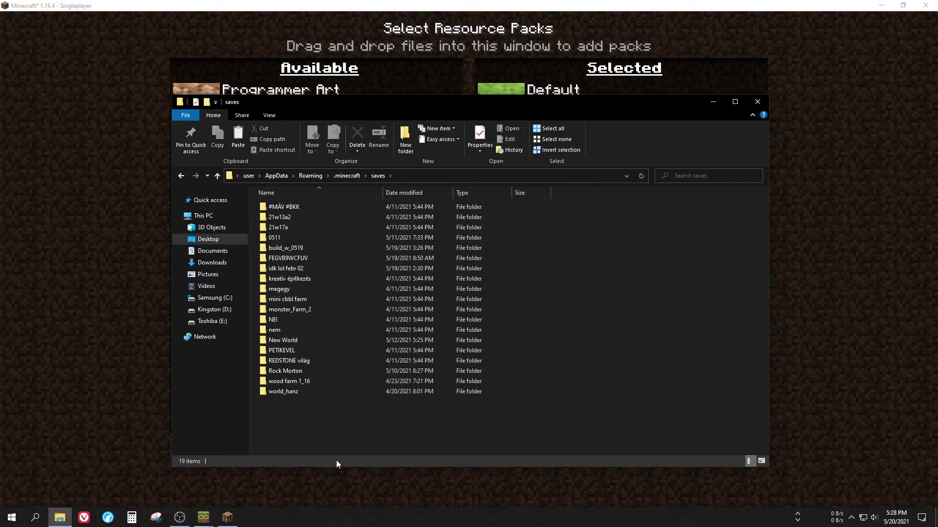
Step: Extract the 5b5t_org ZIP file with 7-Zip in the regular .minecraft saves folder
{"action": "right_click", "coordinate": [305, 401]}
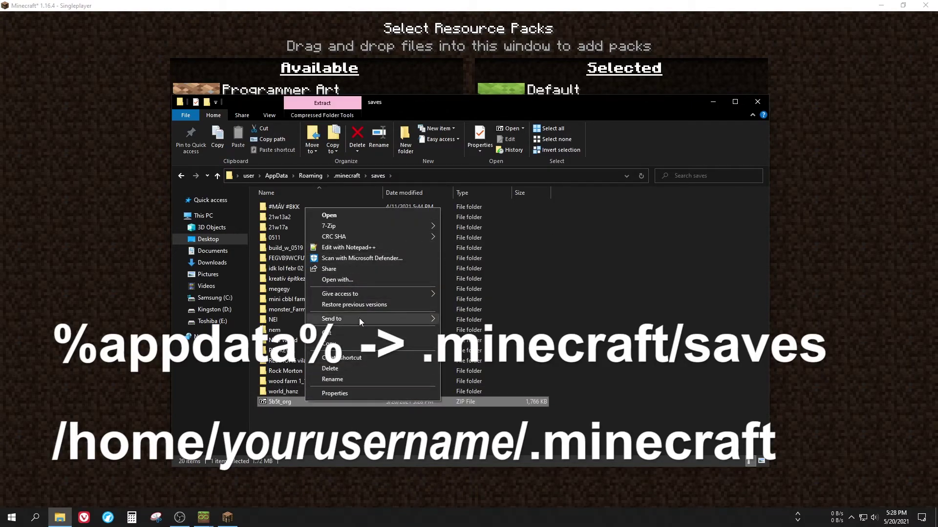
{"action": "mouse_move", "coordinate": [416, 226]}
{"action": "left_click", "coordinate": [468, 259]}
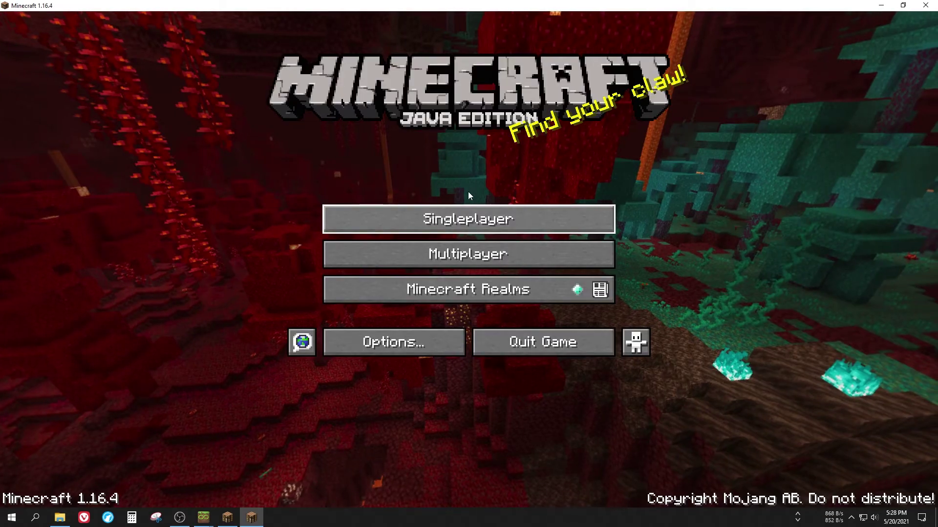
Step: Switch to the unmodded Minecraft 1.16.4 and load the copied 5b5t.org world in singleplayer
{"action": "left_click", "coordinate": [468, 217]}
{"action": "left_click", "coordinate": [301, 116]}
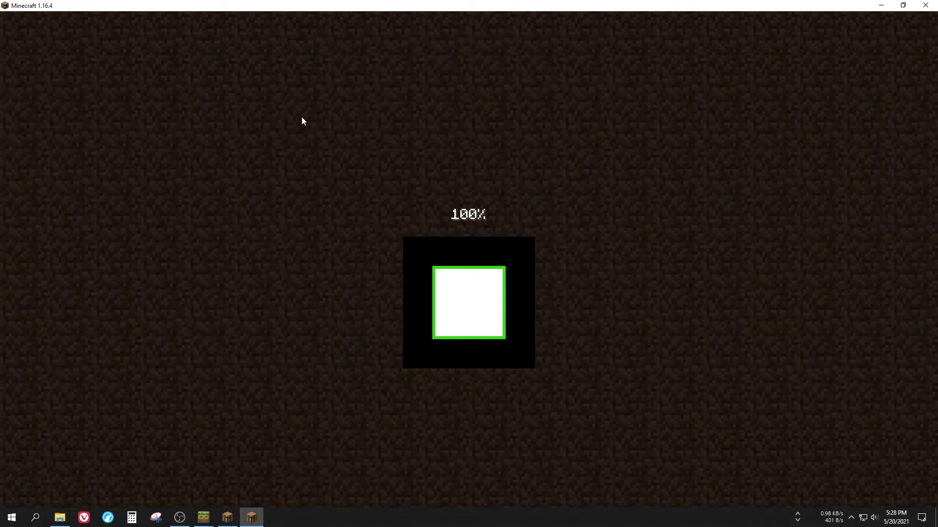